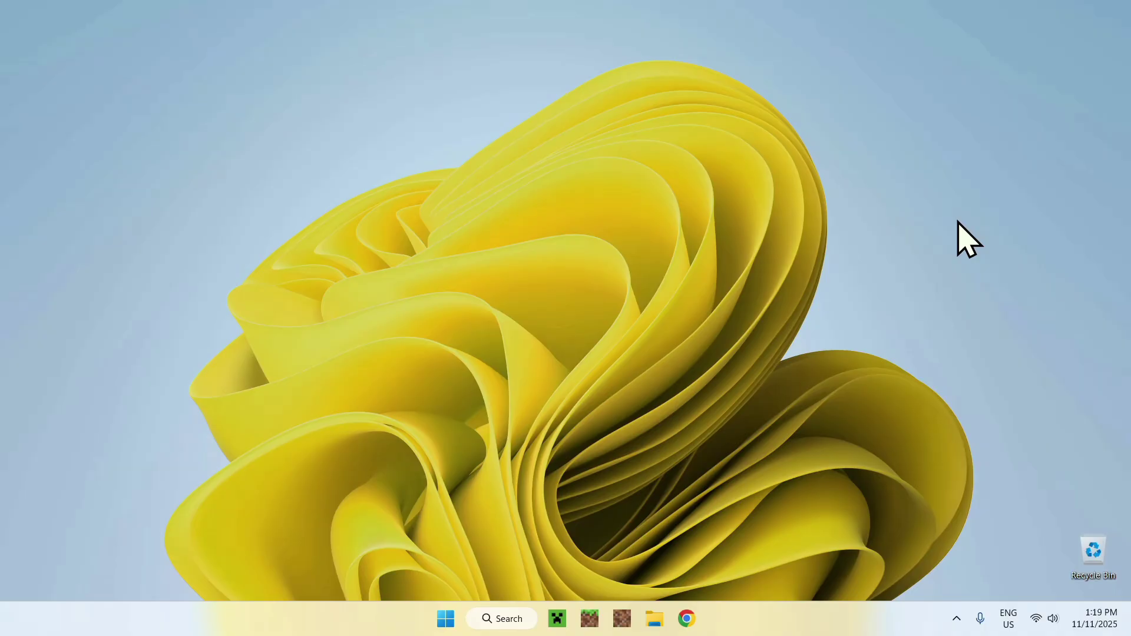
# Step: Switch to Chrome, search Google for PaperMC and open the PaperMC home page
pyautogui.click(694, 616)
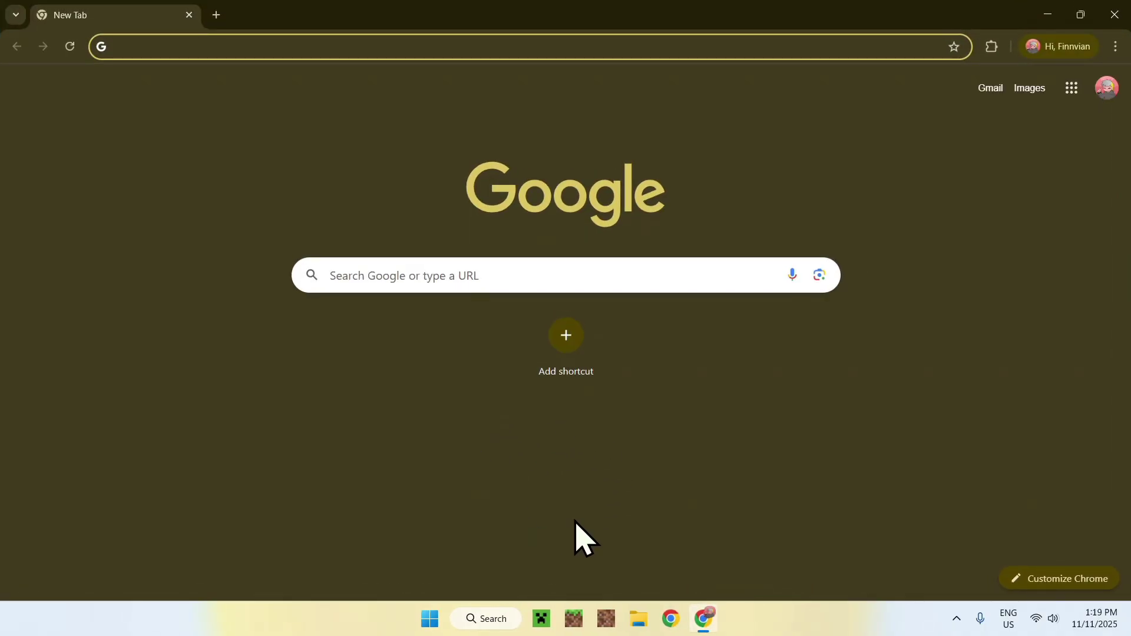
pyautogui.click(558, 277)
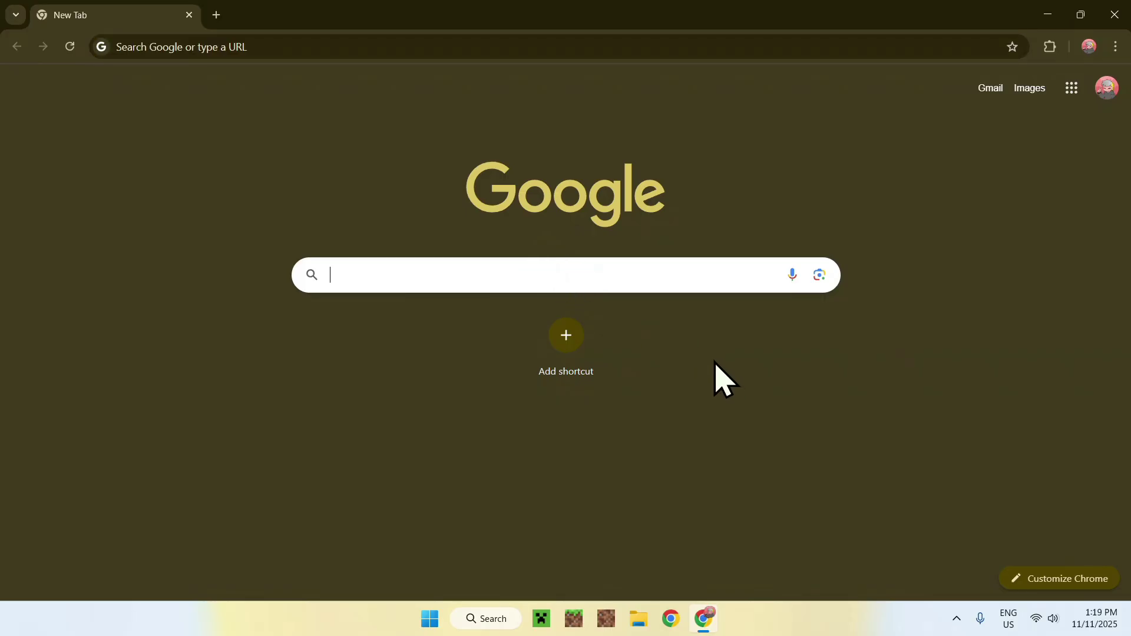
pyautogui.write('PaperMC')
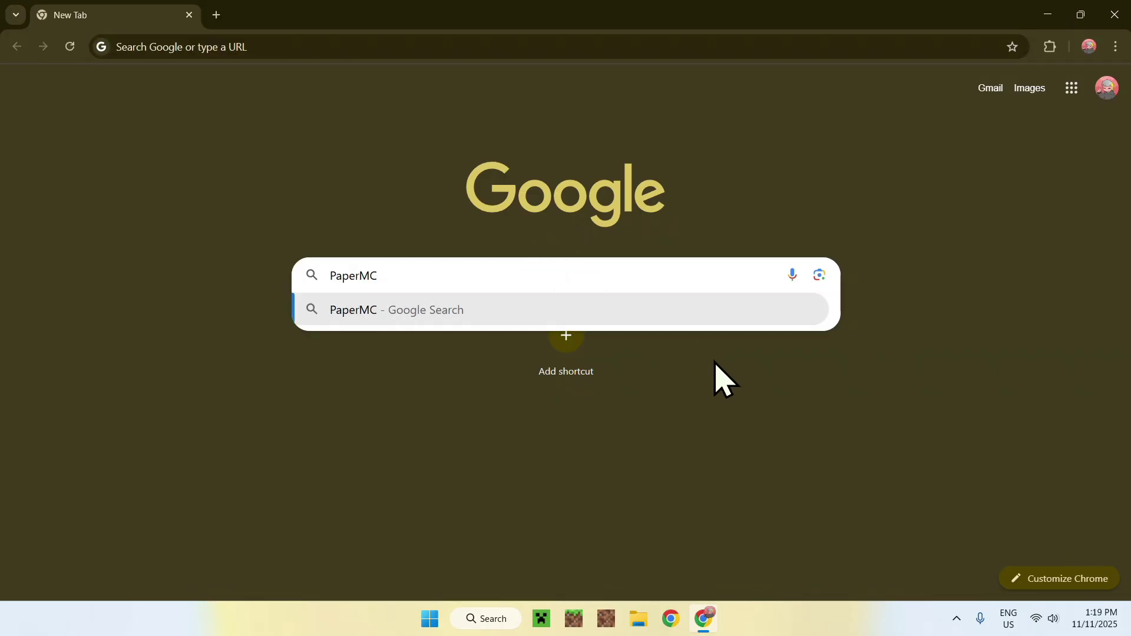
pyautogui.press('Return')
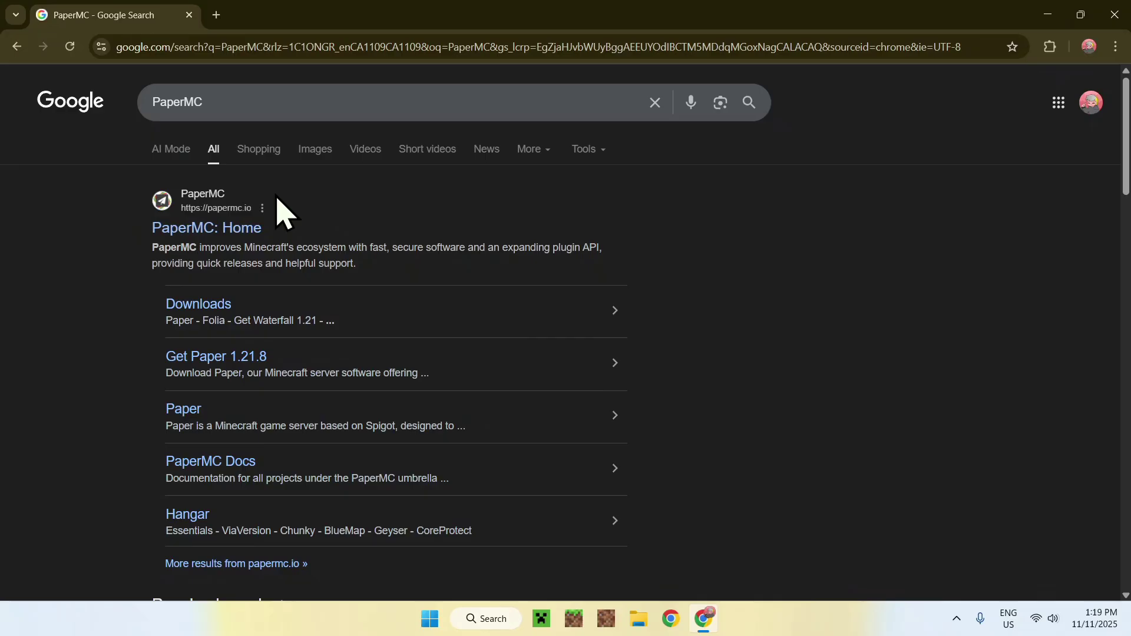
pyautogui.click(207, 231)
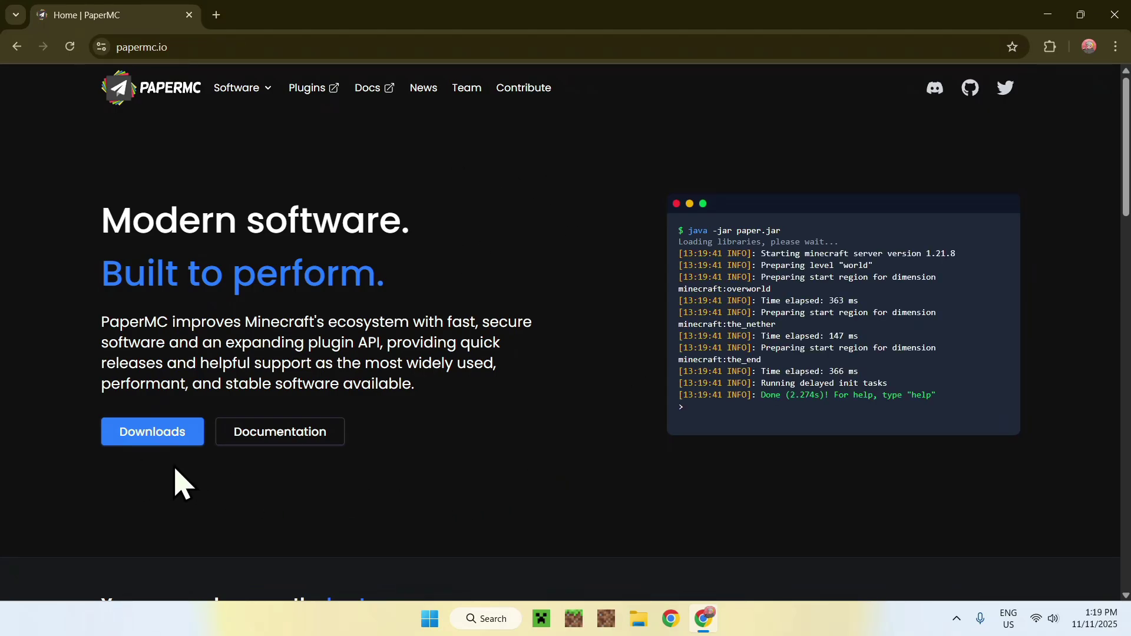
# Step: Open the Paper server software page from the PaperMC downloads and check the offered version
pyautogui.click(147, 439)
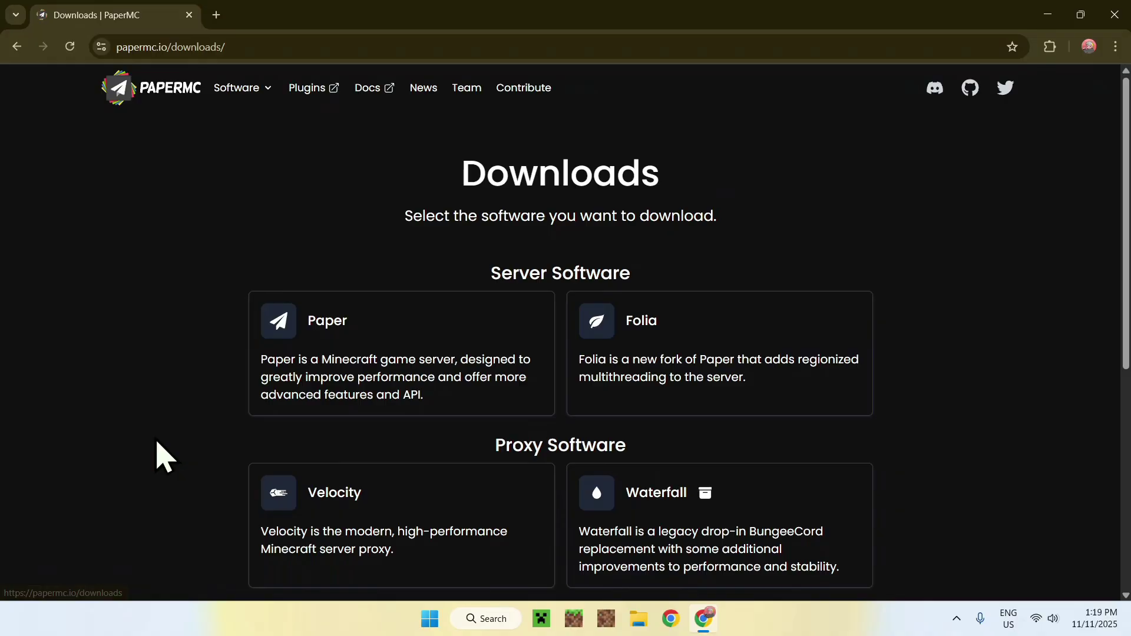
pyautogui.click(386, 321)
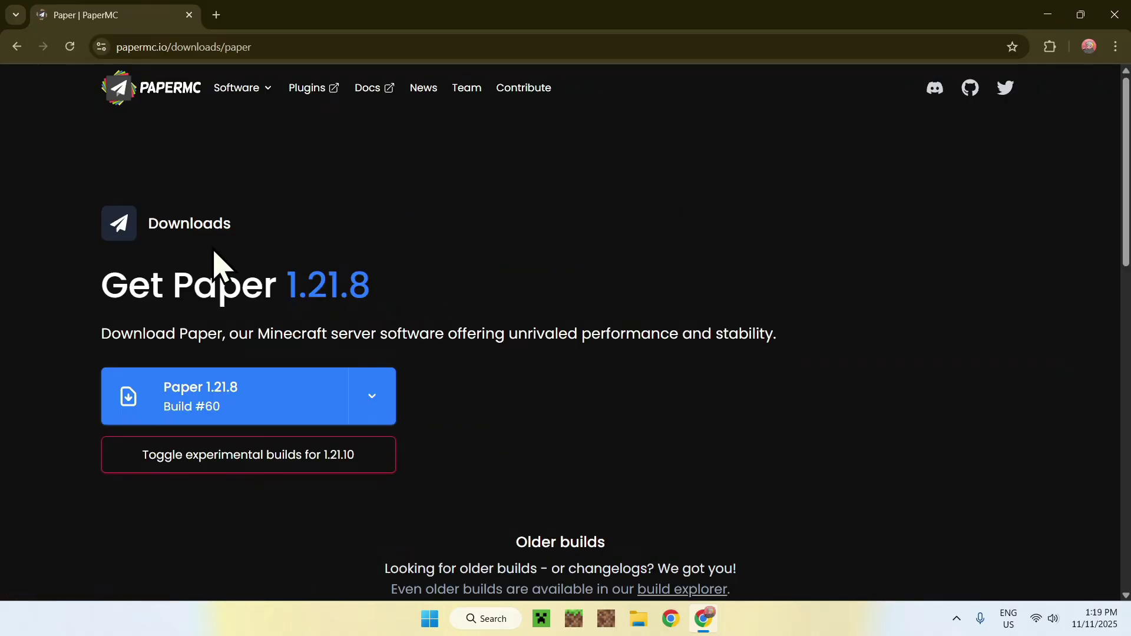
pyautogui.moveTo(97, 294); pyautogui.dragTo(370, 285)
pyautogui.click(382, 294)
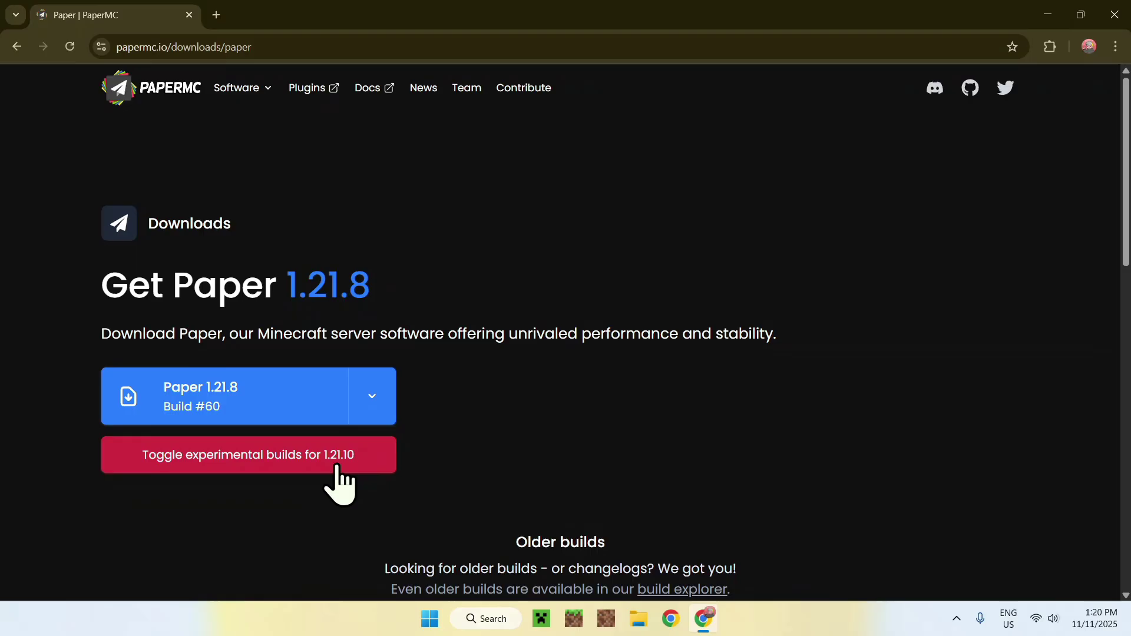
# Step: Toggle the experimental builds for 1.21.10 and download Paper 1.21.10 build #108
pyautogui.click(328, 467)
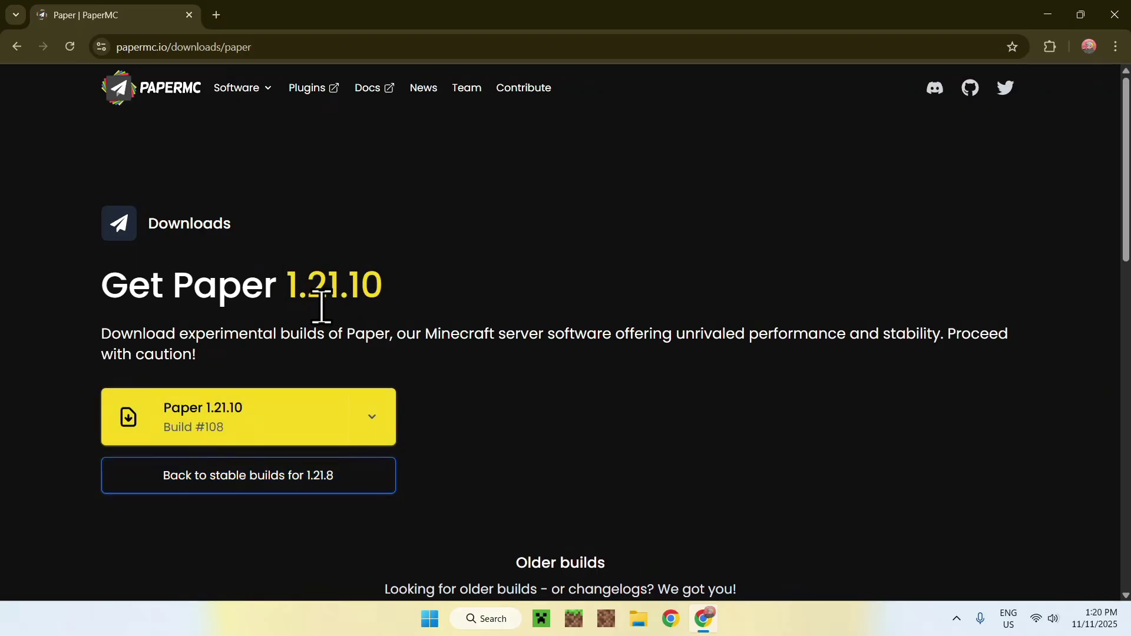
pyautogui.click(380, 489)
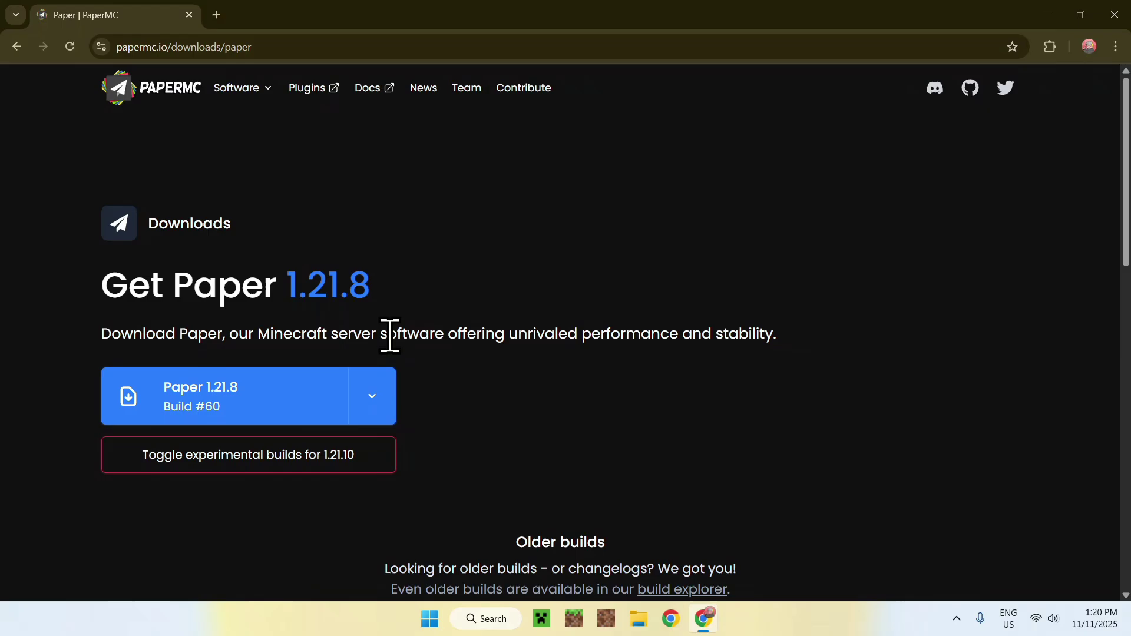
pyautogui.click(232, 477)
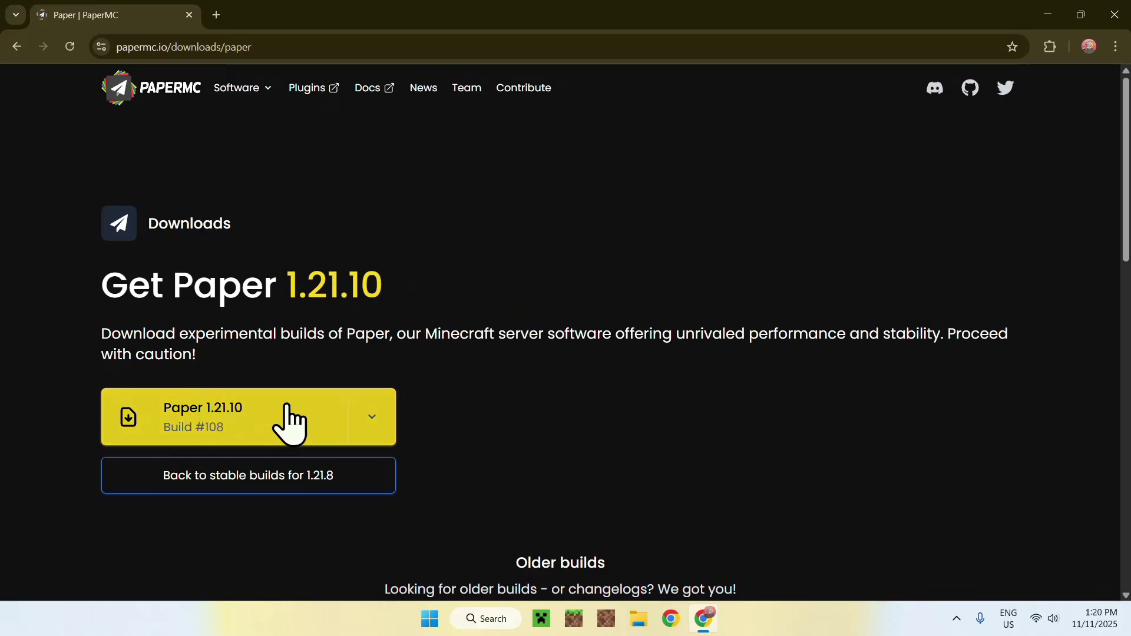
pyautogui.click(274, 419)
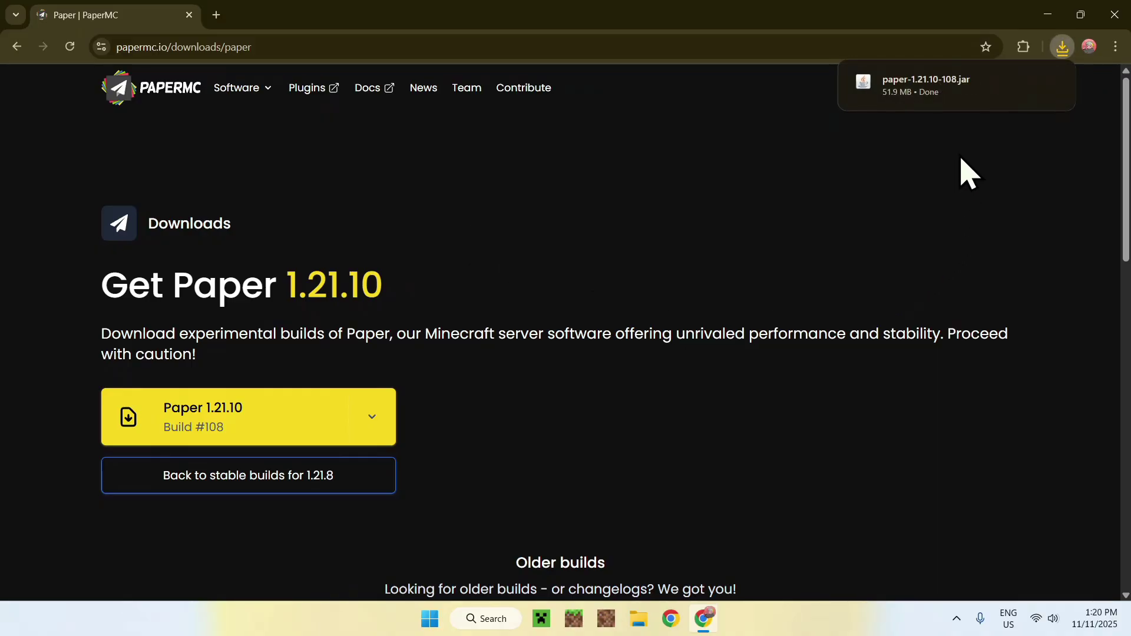
pyautogui.moveTo(880, 102)
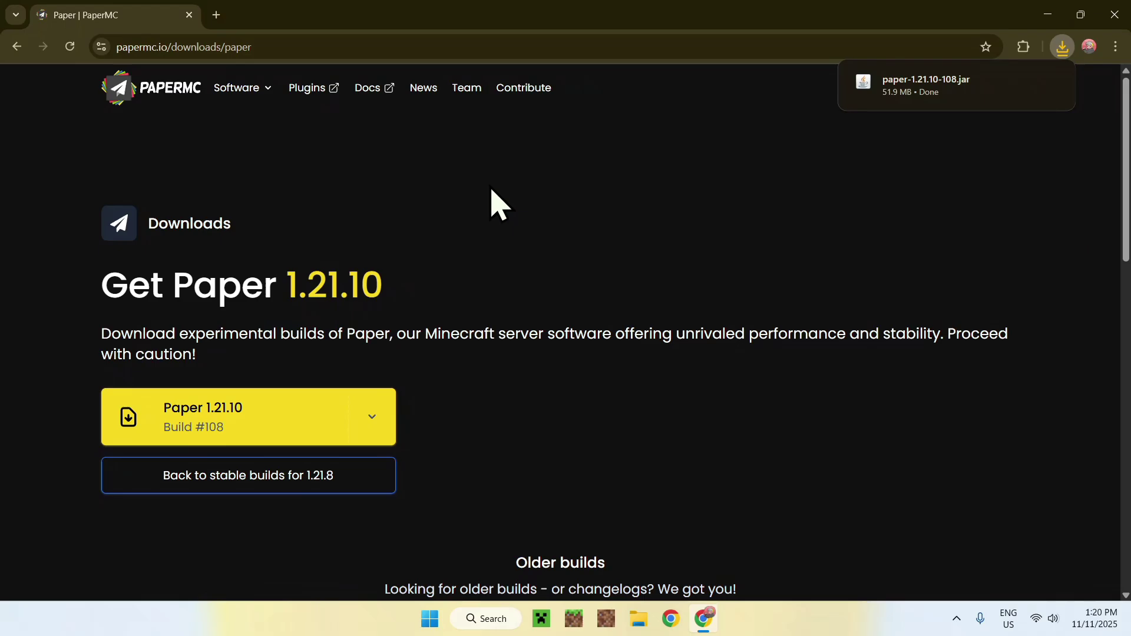
# Step: Search for JDK 25 in a new browser tab and open Oracle's Java Downloads page
pyautogui.click(216, 15)
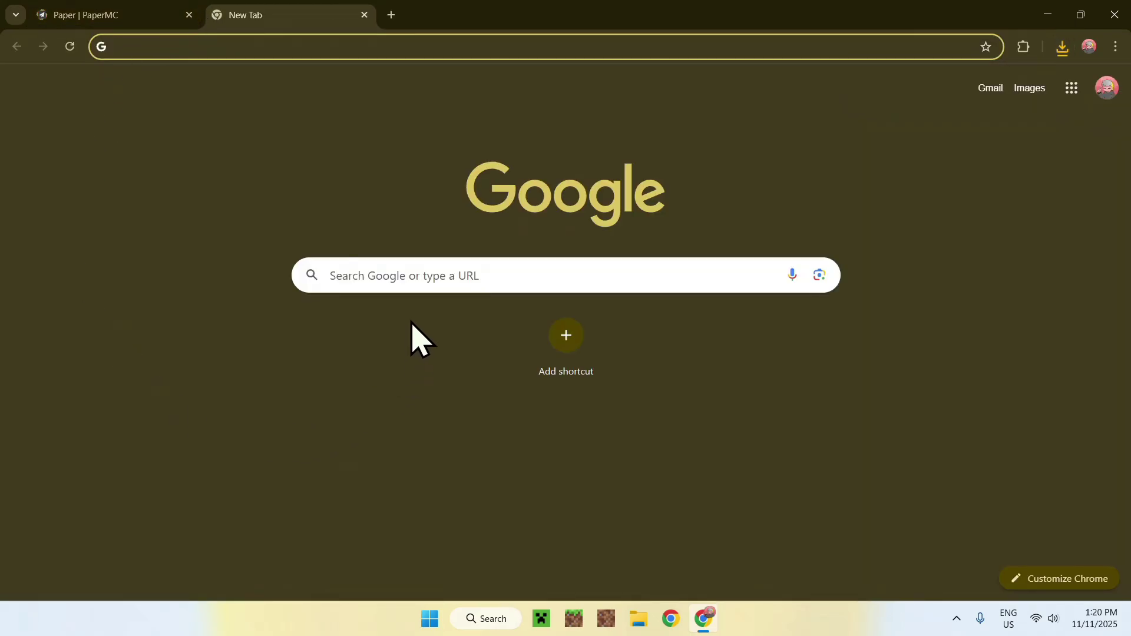
pyautogui.click(384, 275)
pyautogui.write('JDK 25')
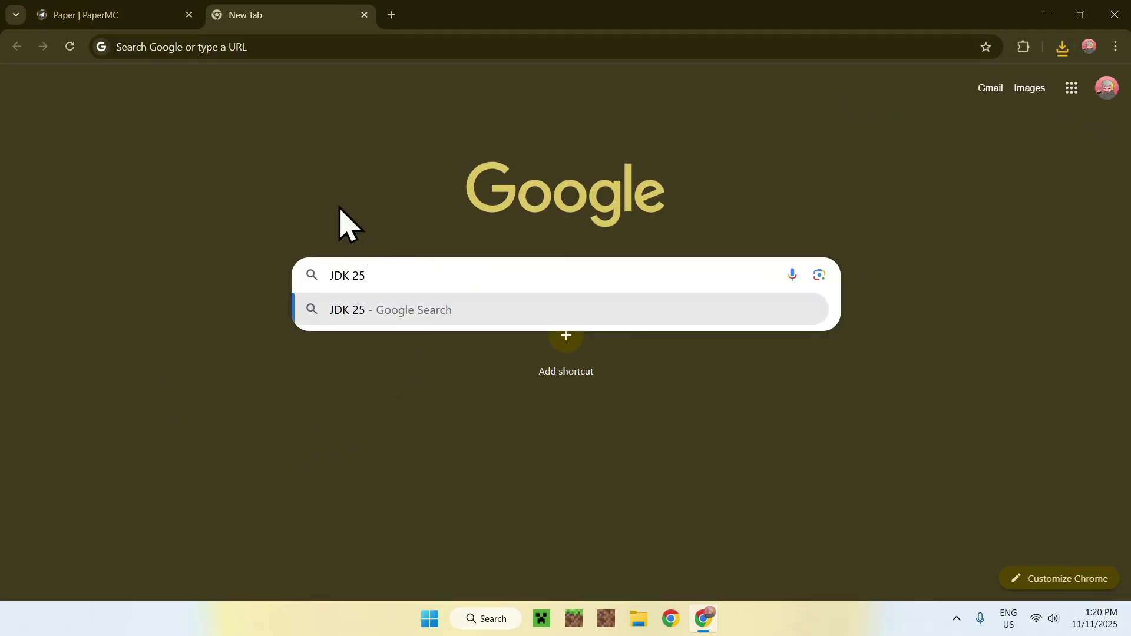
pyautogui.press('Return')
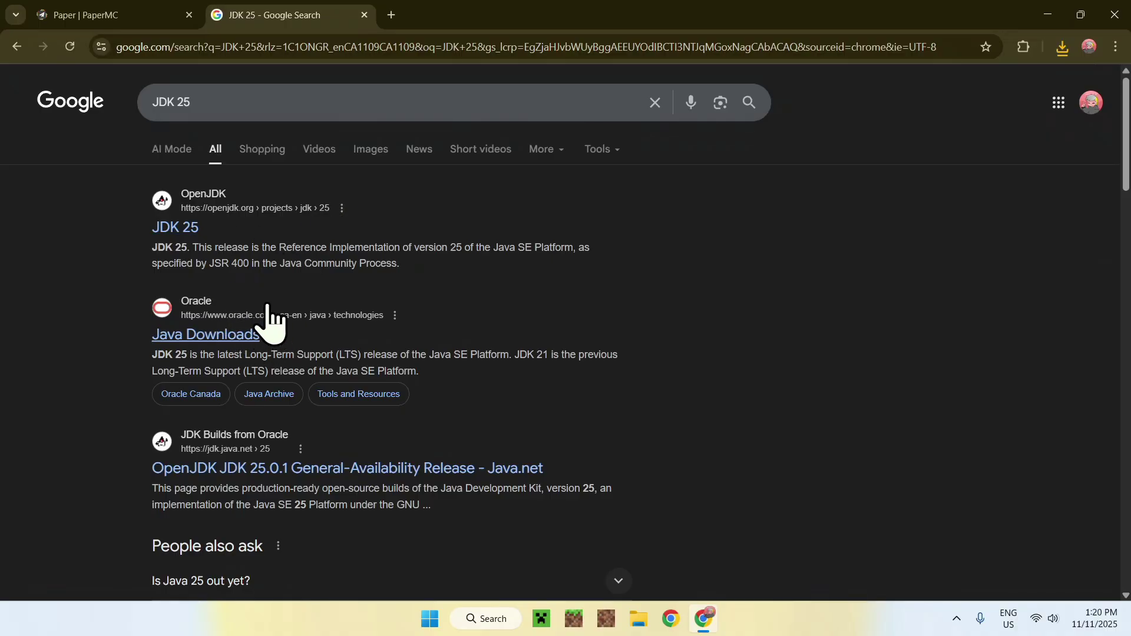
pyautogui.click(202, 341)
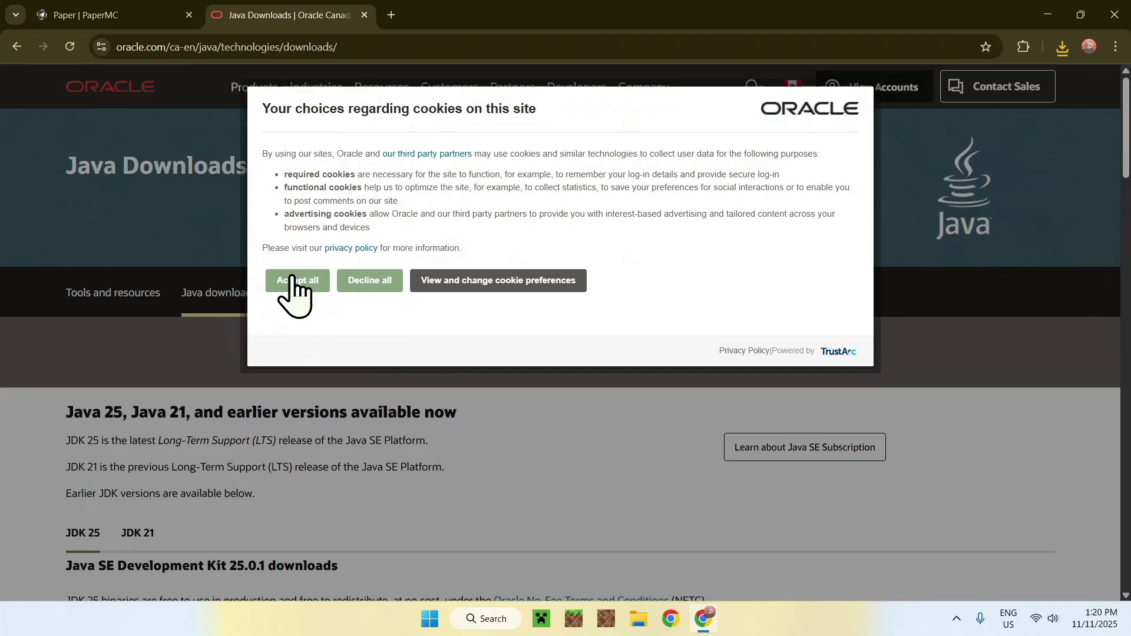
# Step: Accept all cookies on the Oracle site and show the Windows downloads for JDK 25
pyautogui.click(298, 282)
pyautogui.scroll(-4, 65, 324)
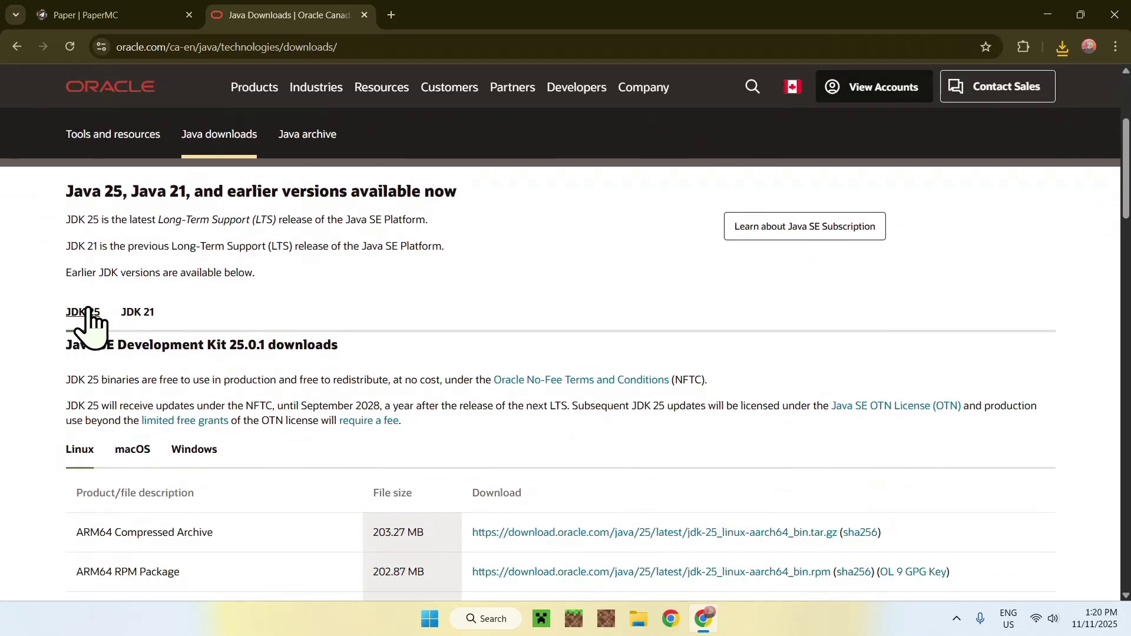
pyautogui.click(199, 458)
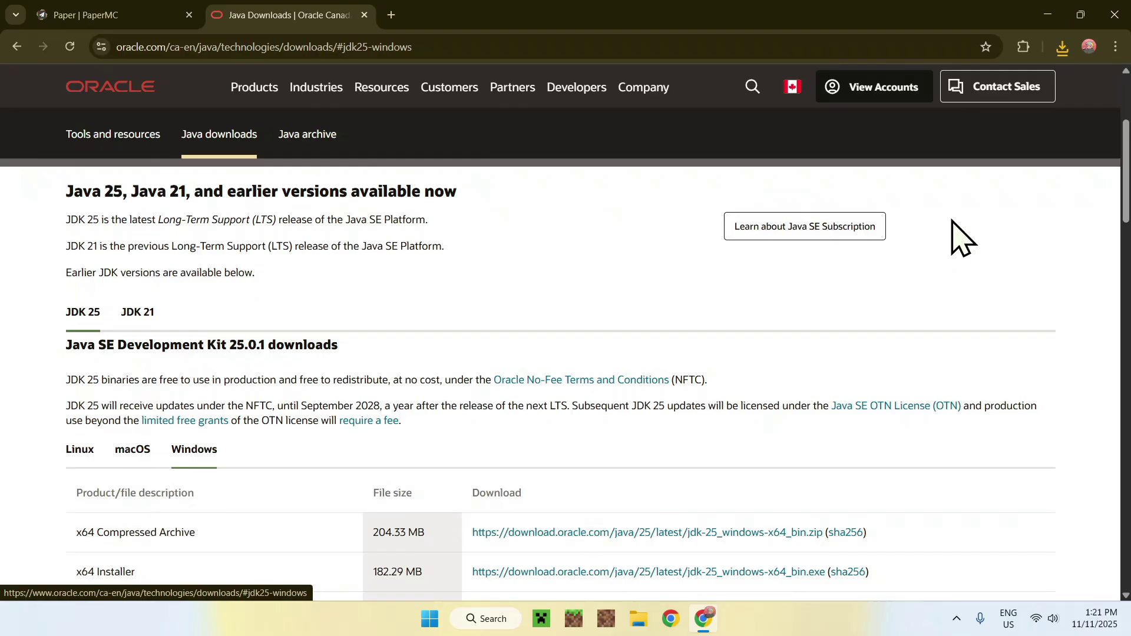
# Step: Check the recent download history for the Paper jar and close the browser
pyautogui.click(1062, 47)
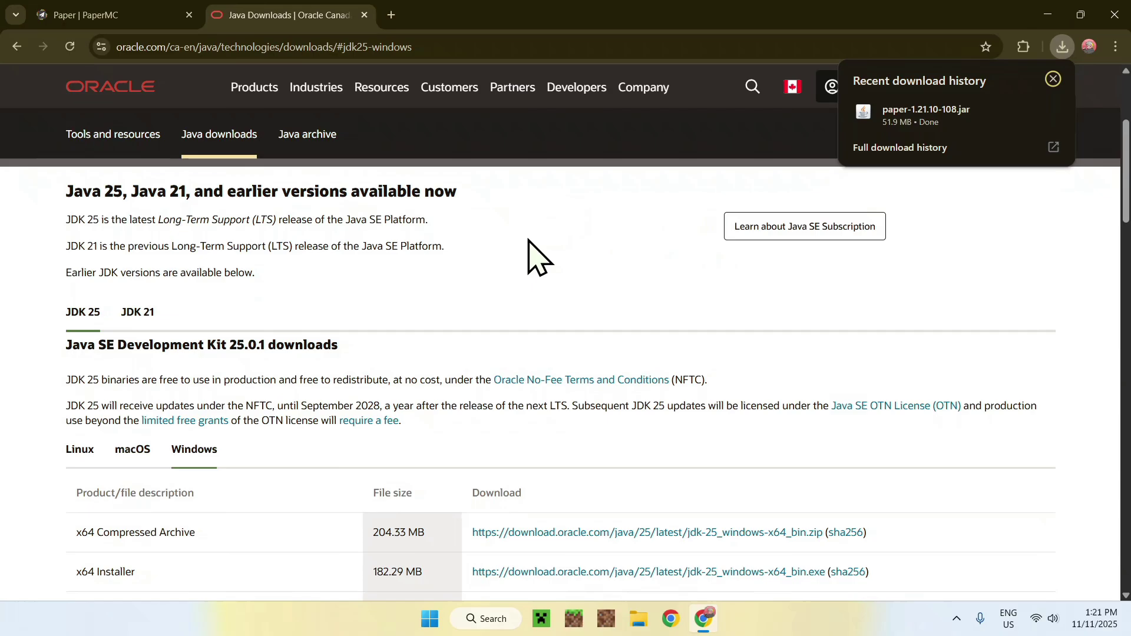
pyautogui.moveTo(940, 137)
pyautogui.click(1113, 14)
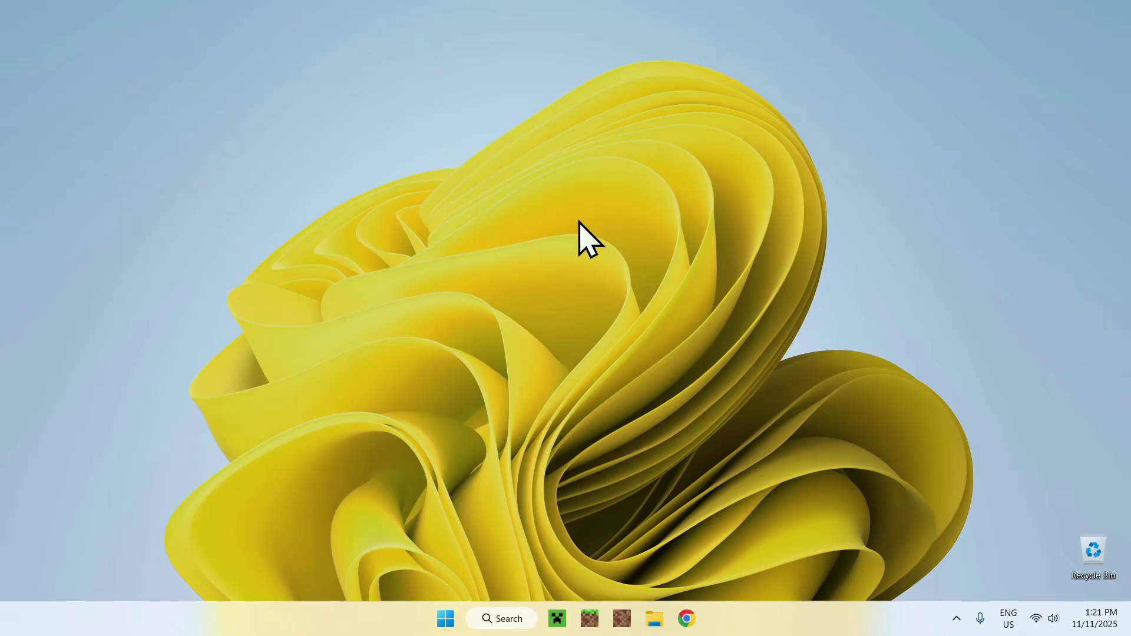
# Step: Create a new folder named Server on the desktop and place it near the desktop's upper-left area
pyautogui.rightClick(129, 93)
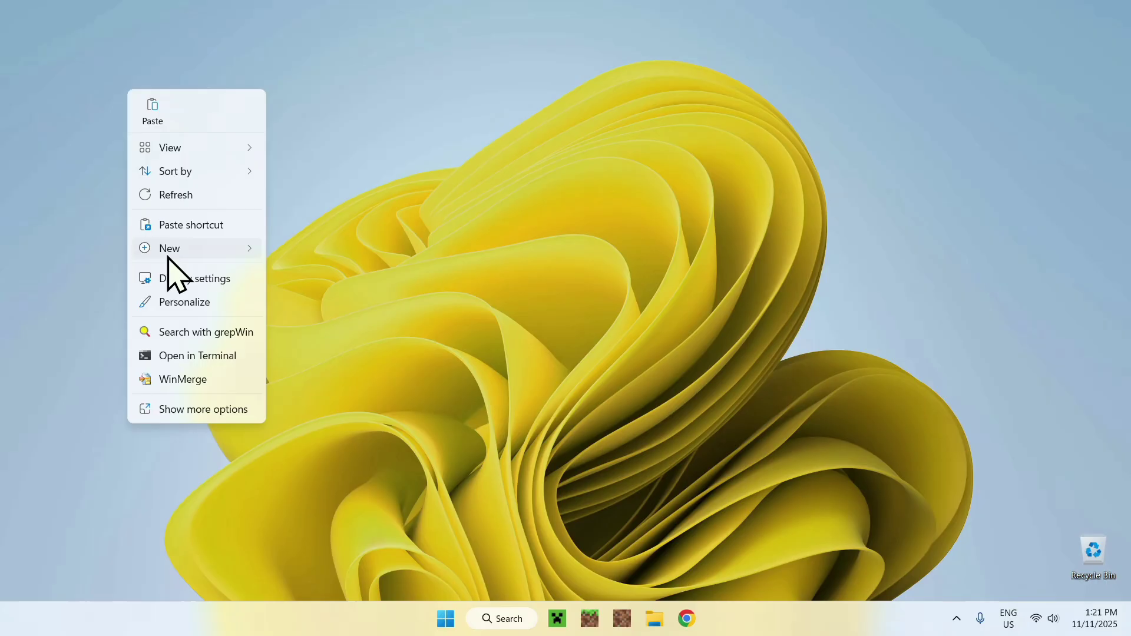
pyautogui.moveTo(235, 250)
pyautogui.click(325, 253)
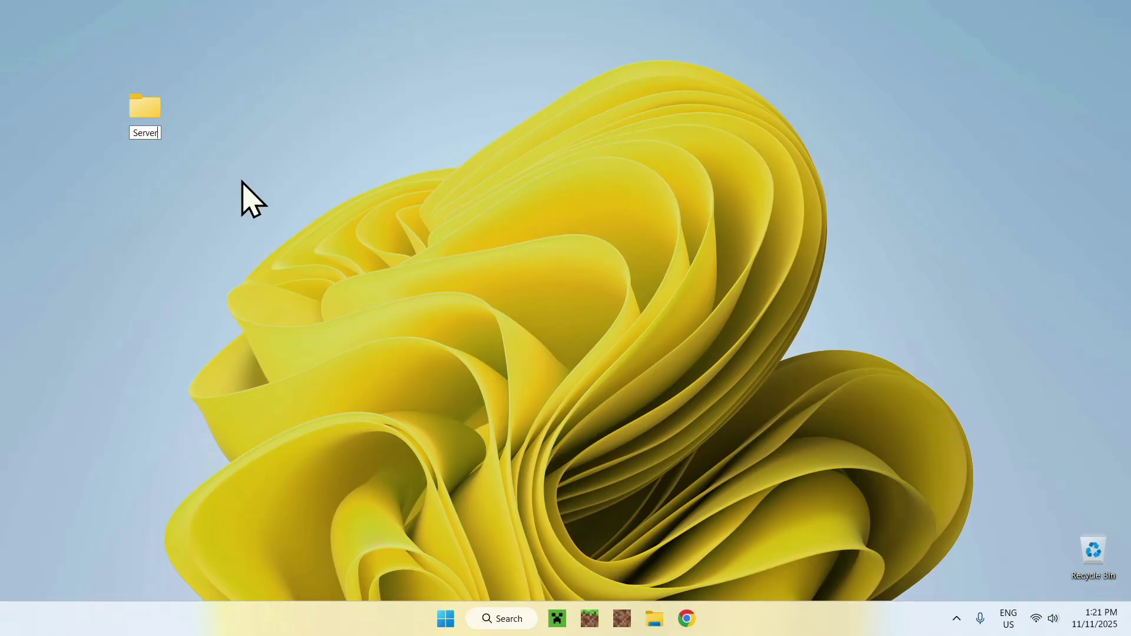
pyautogui.write('Server')
pyautogui.press('Return')
pyautogui.moveTo(169, 125); pyautogui.dragTo(321, 121)
pyautogui.moveTo(321, 121); pyautogui.dragTo(171, 142)
pyautogui.click(148, 64)
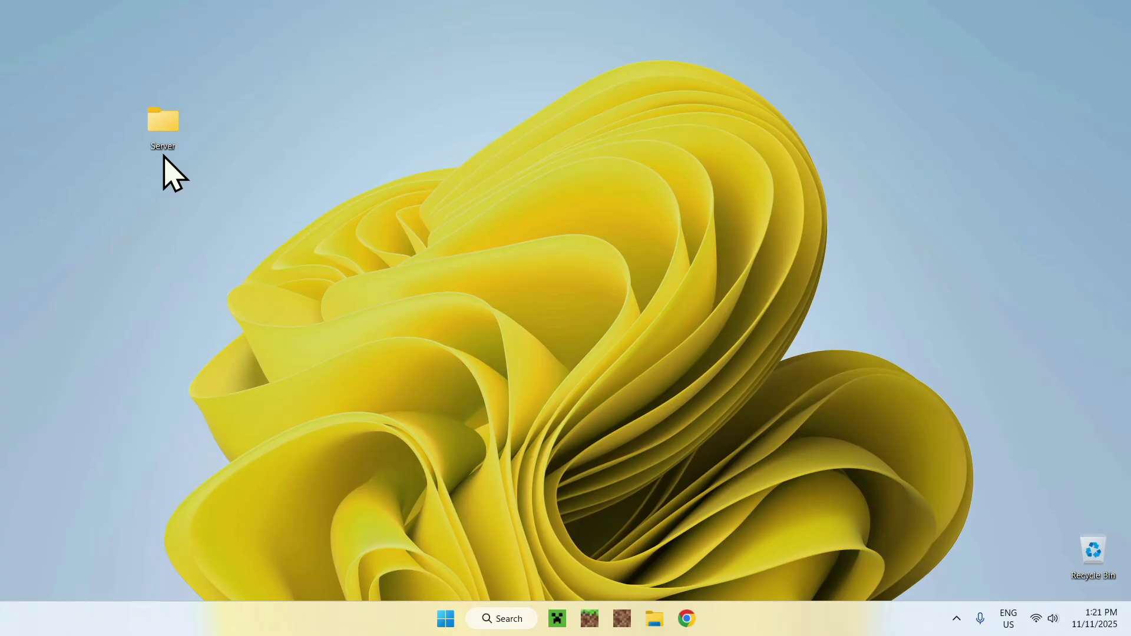
# Step: Open the Server folder and put paper-1.21.10-108.jar from the Downloads folder into it
pyautogui.doubleClick(159, 139)
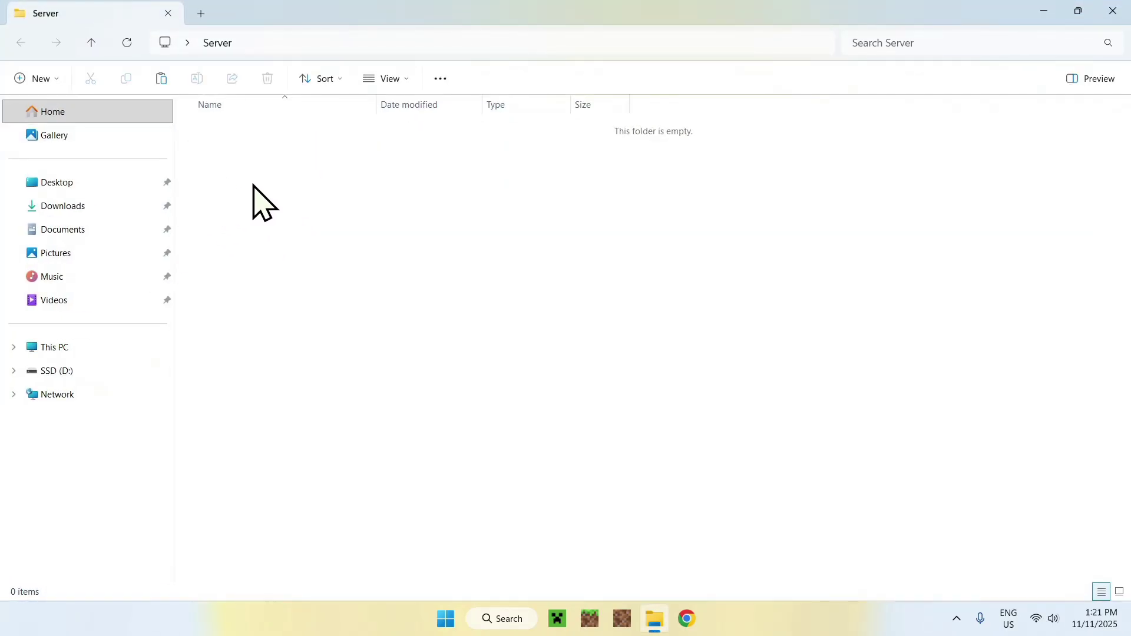
pyautogui.click(115, 208)
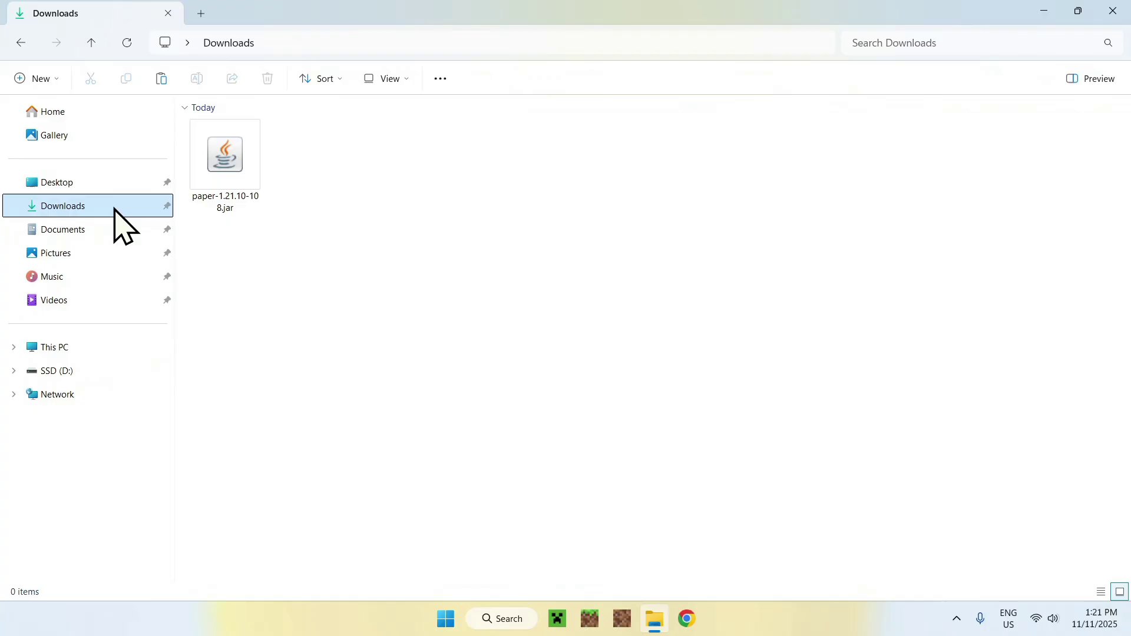
pyautogui.click(236, 156)
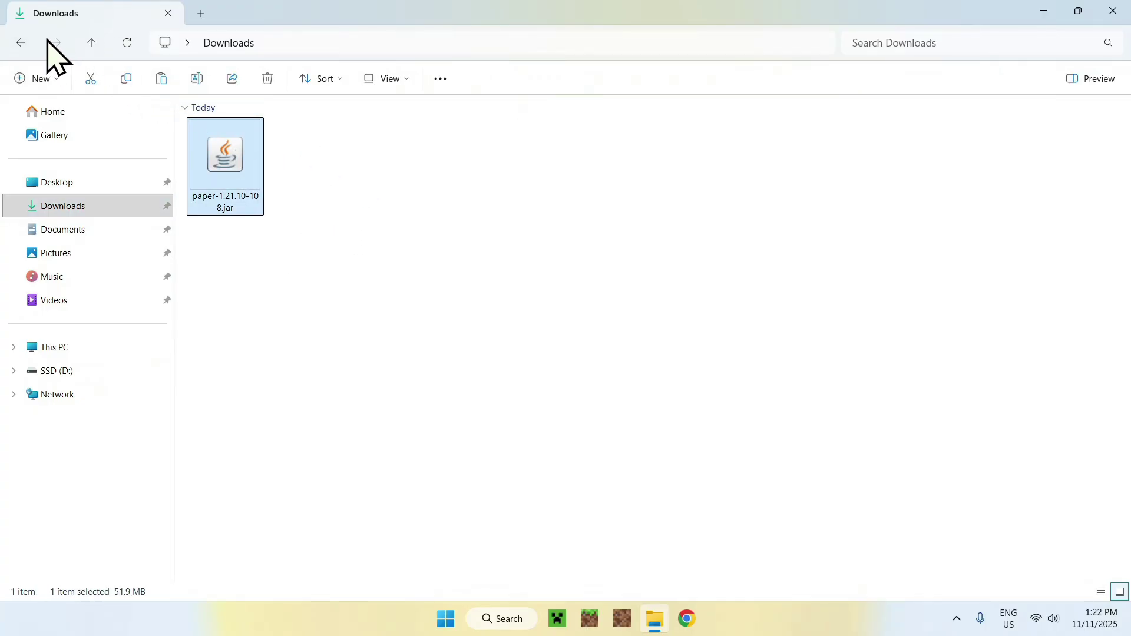
pyautogui.click(18, 40)
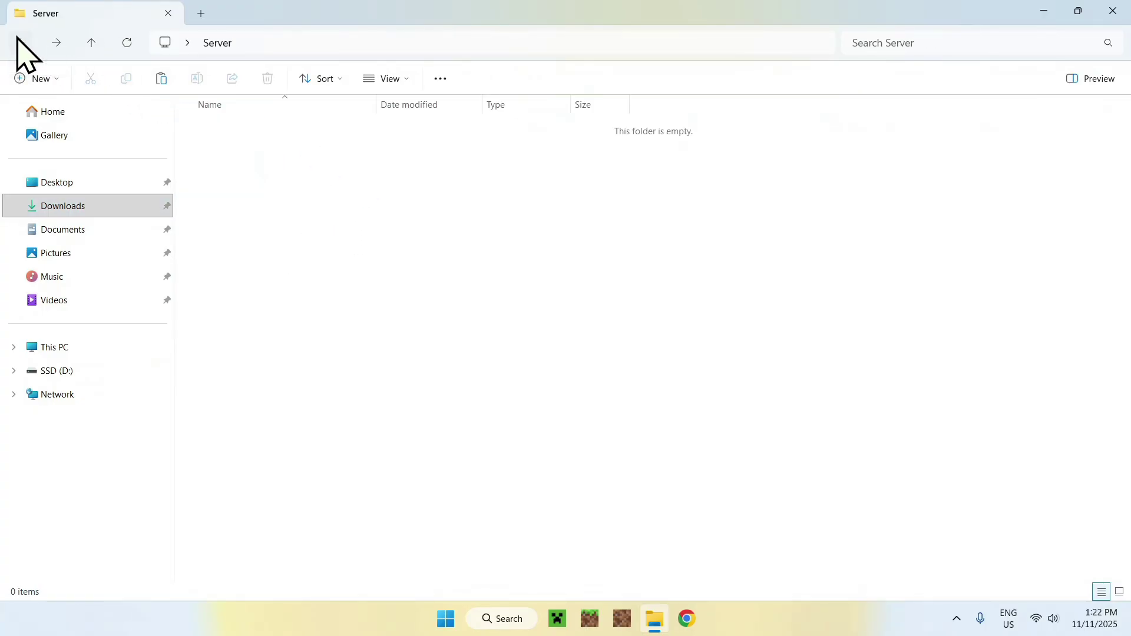
pyautogui.click(162, 78)
pyautogui.click(291, 185)
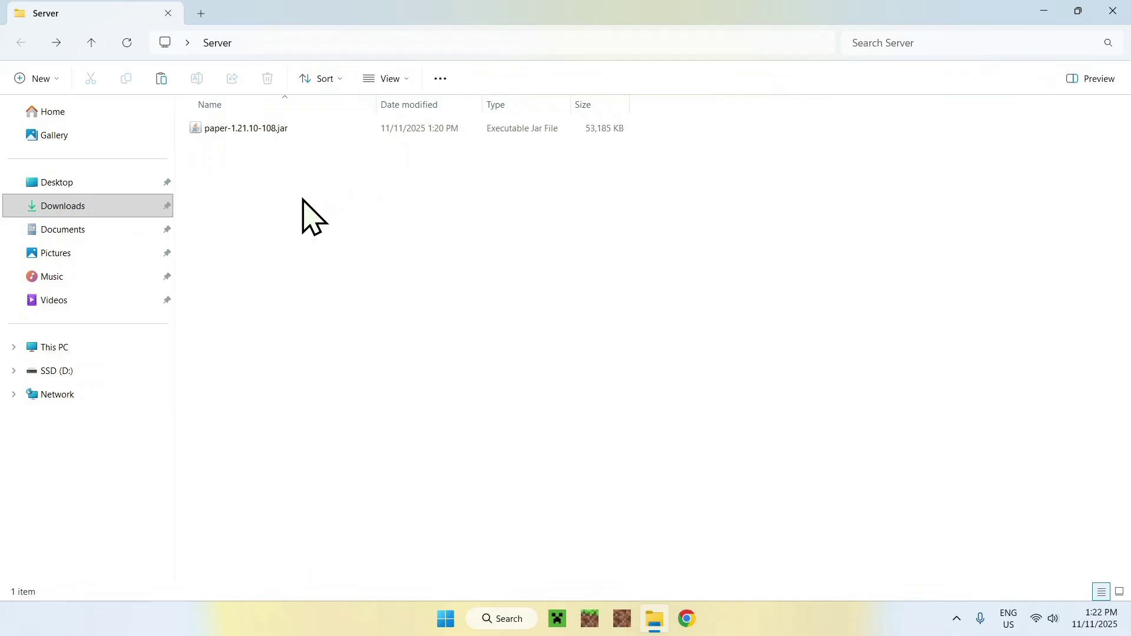
# Step: Run paper-1.21.10-108.jar to generate the server files, and open eula.txt in Notepad
pyautogui.doubleClick(307, 132)
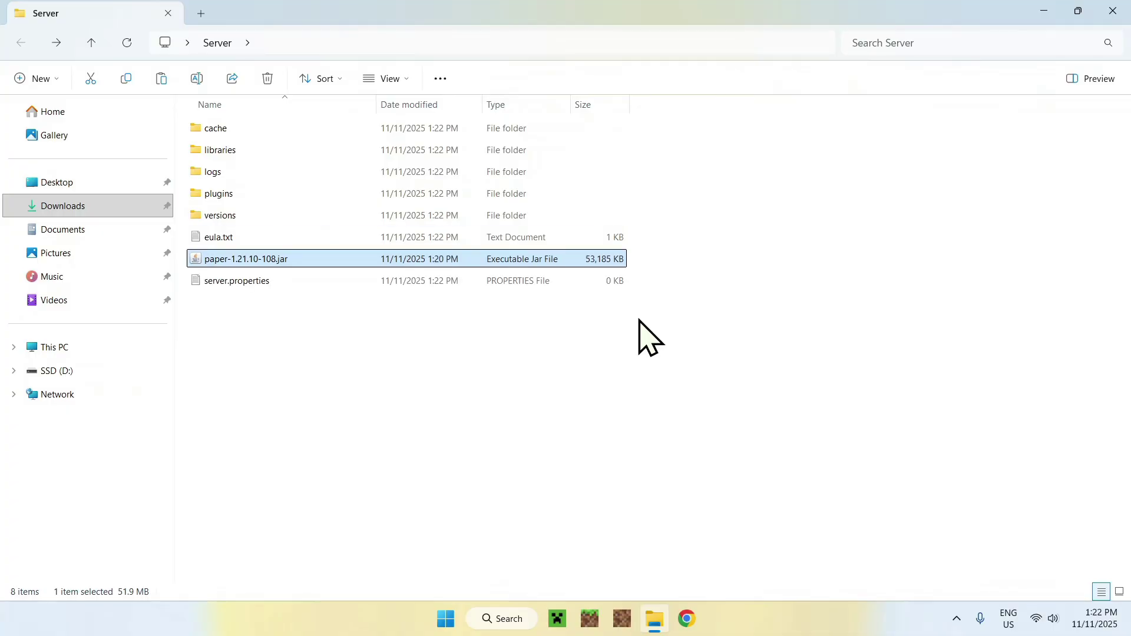
pyautogui.click(306, 239)
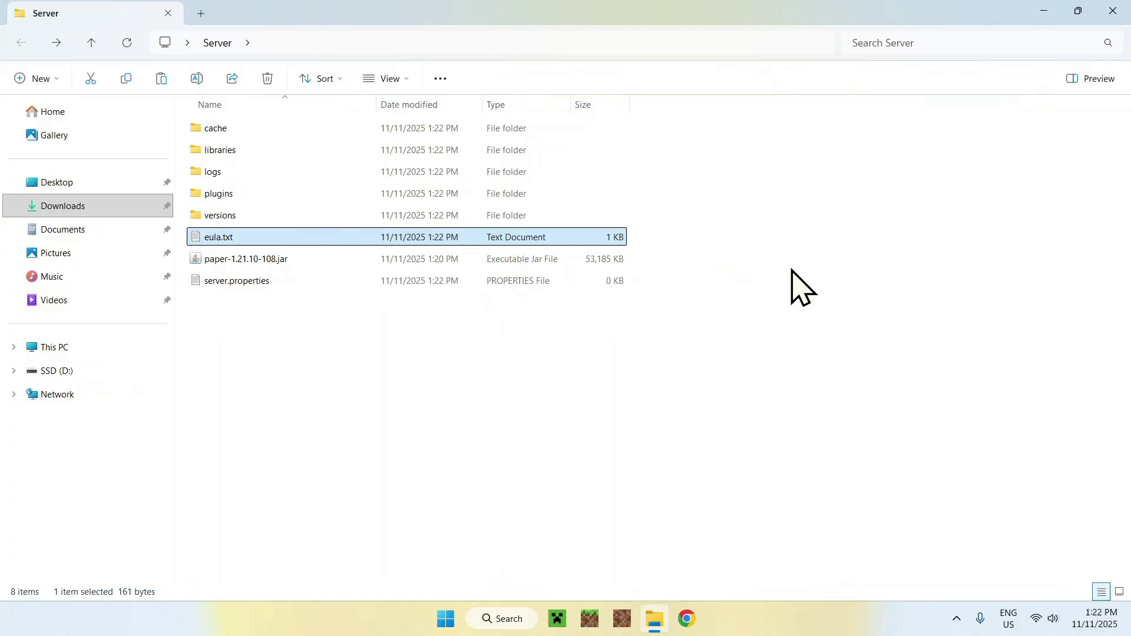
pyautogui.doubleClick(303, 236)
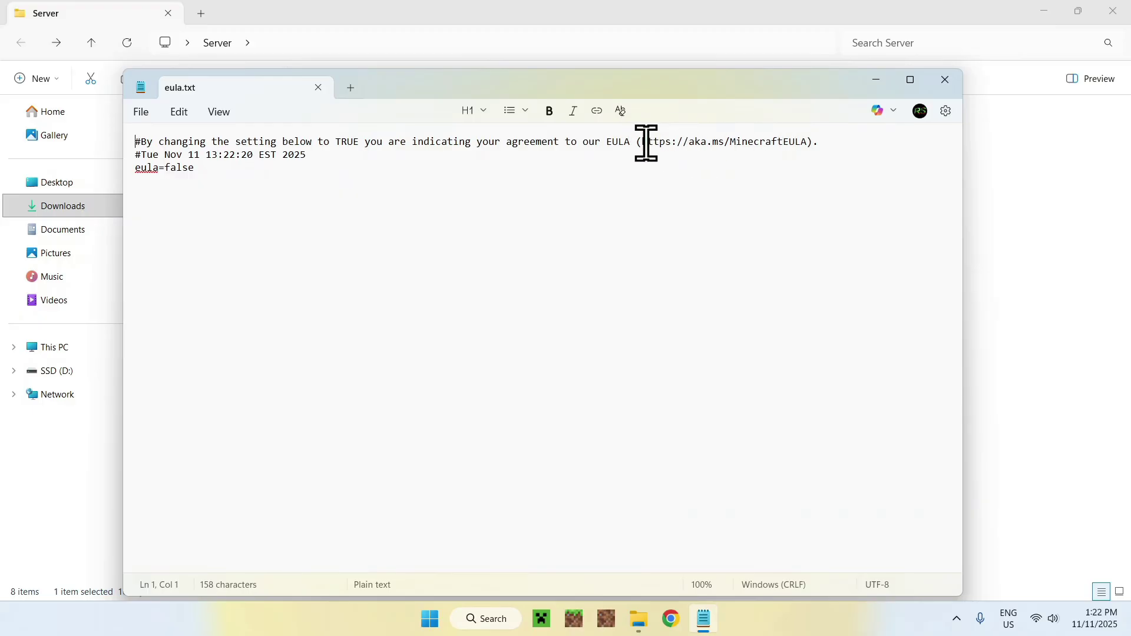
# Step: Set eula to true in eula.txt, save the file, and reopen it briefly to check the saved value
pyautogui.moveTo(166, 168); pyautogui.dragTo(198, 168)
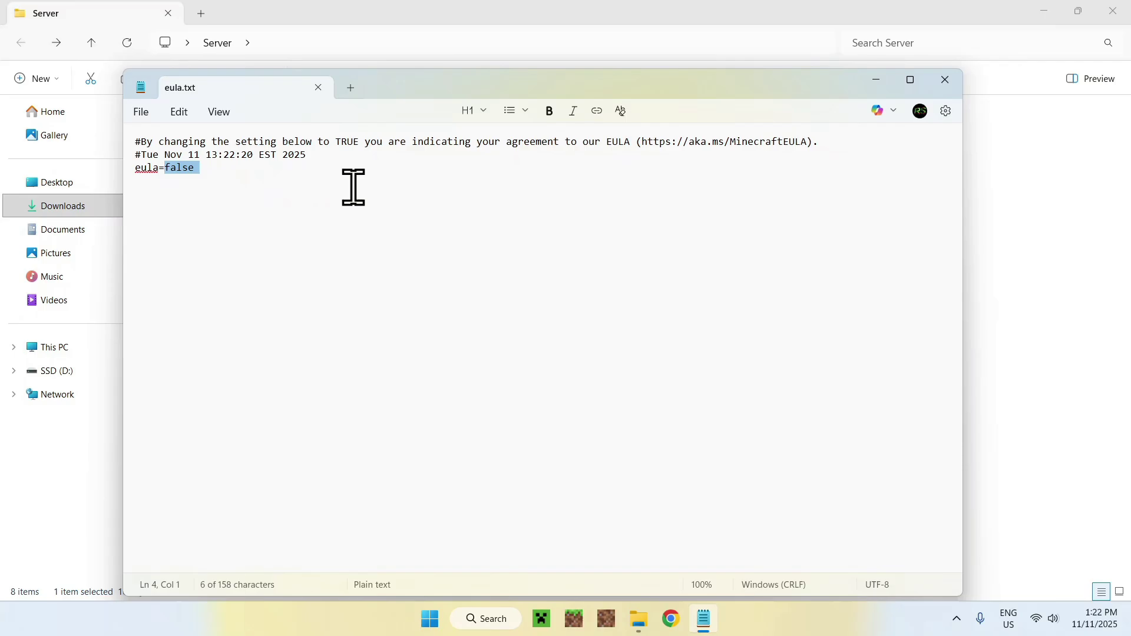
pyautogui.write('tru')
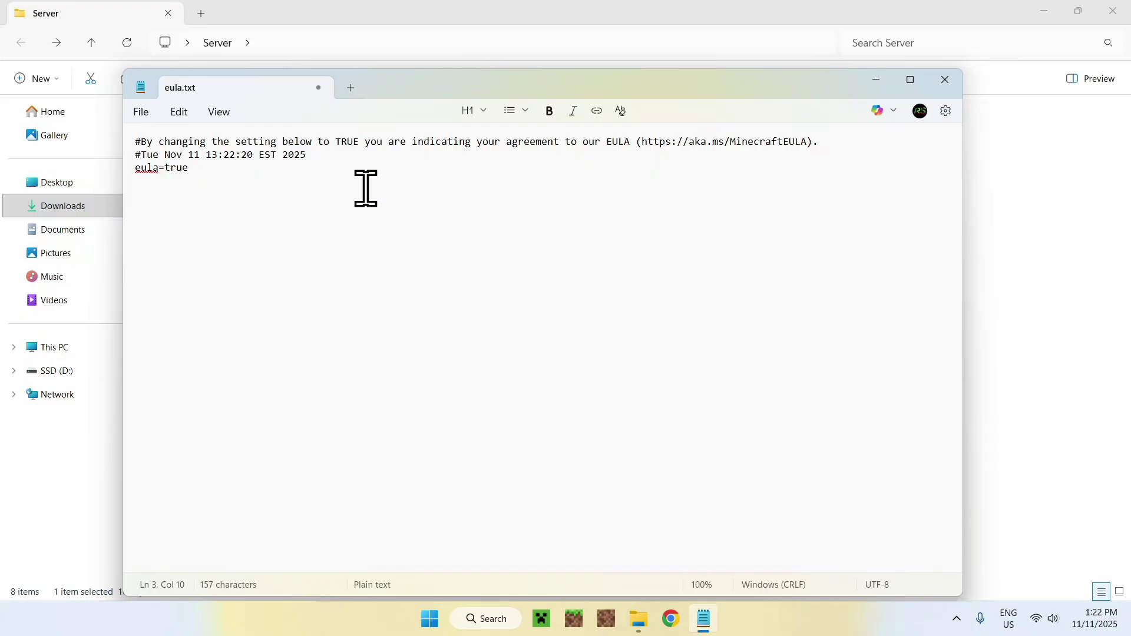
pyautogui.click(318, 87)
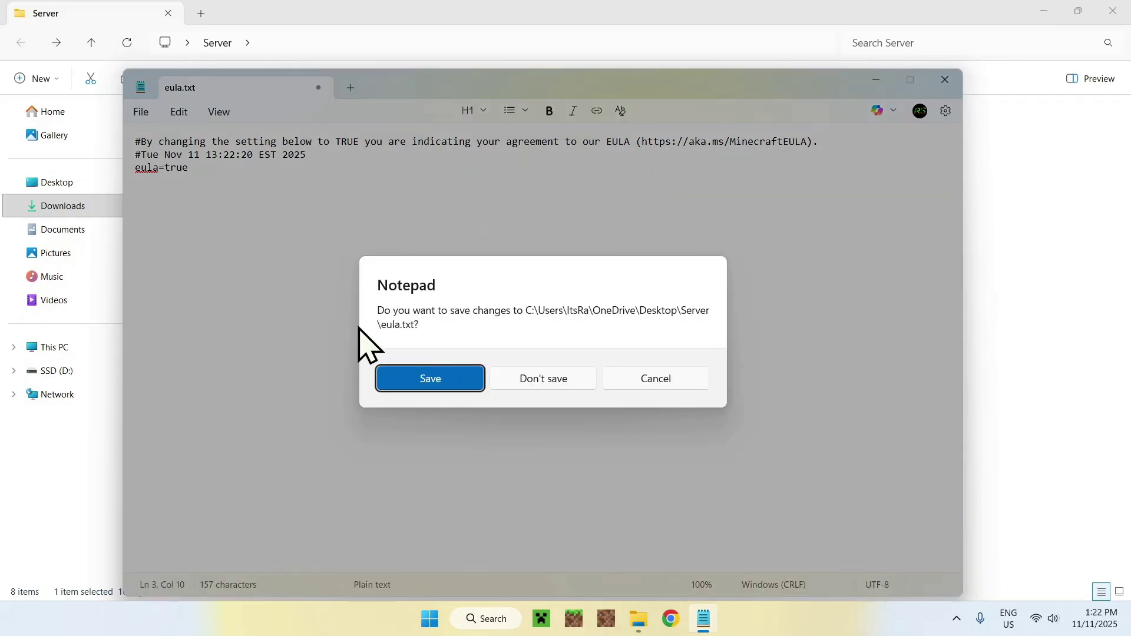
pyautogui.click(430, 377)
pyautogui.doubleClick(263, 235)
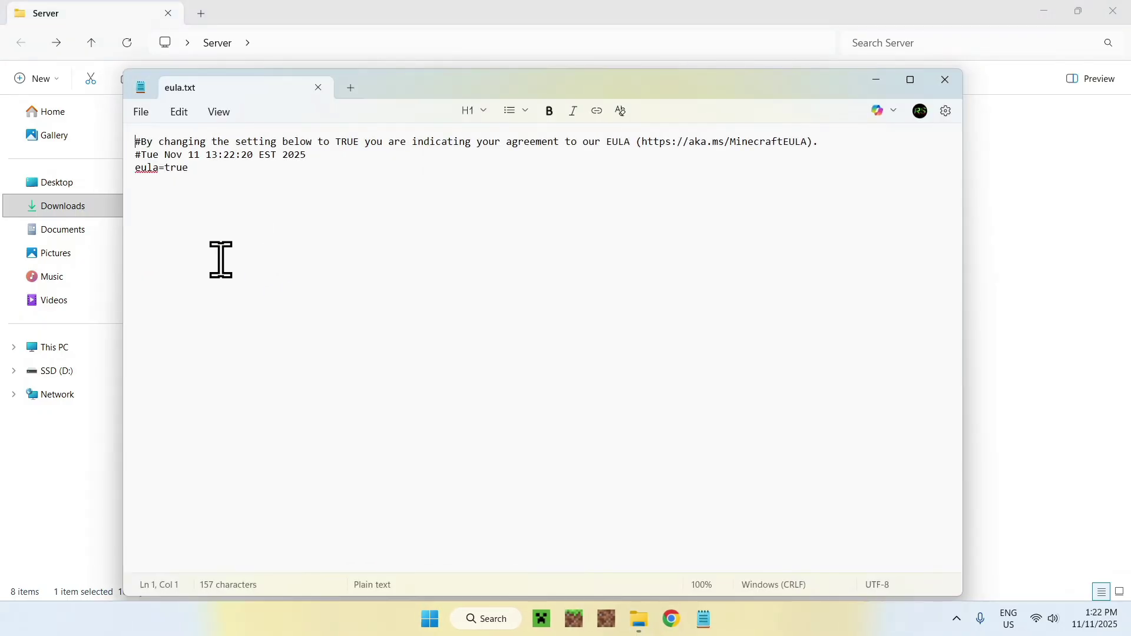
pyautogui.click(318, 87)
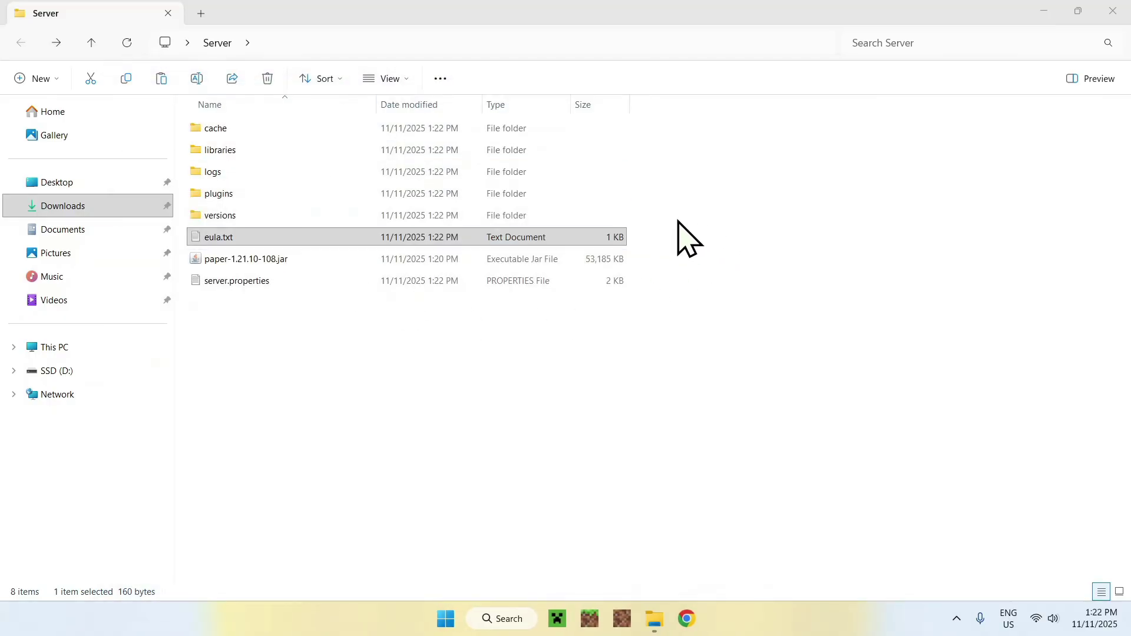
# Step: Open server.properties from the Server folder, set max-players to 200, and save and close the file
pyautogui.doubleClick(321, 281)
pyautogui.scroll(-1, 330, 247)
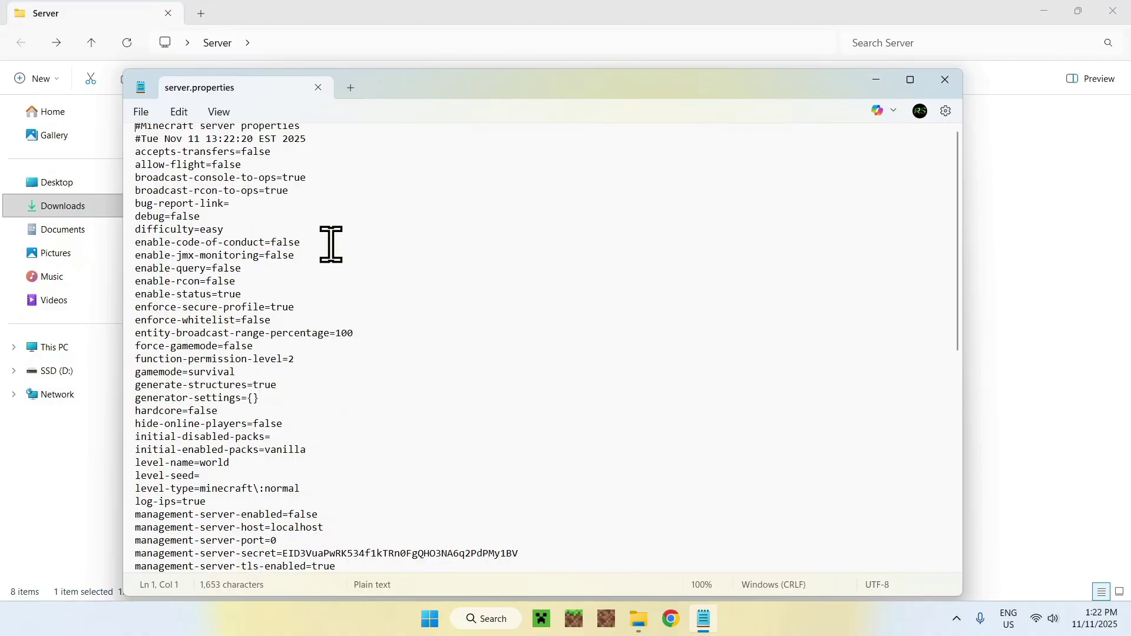
pyautogui.scroll(-12, 330, 244)
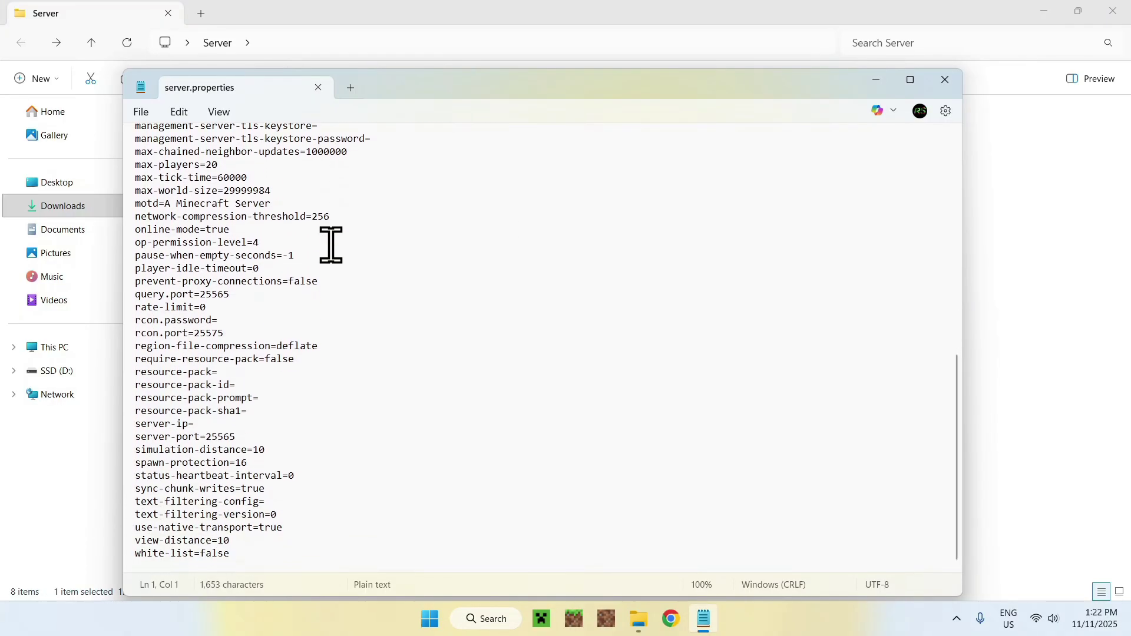
pyautogui.scroll(12, 331, 244)
pyautogui.scroll(-12, 329, 247)
pyautogui.scroll(5, 264, 297)
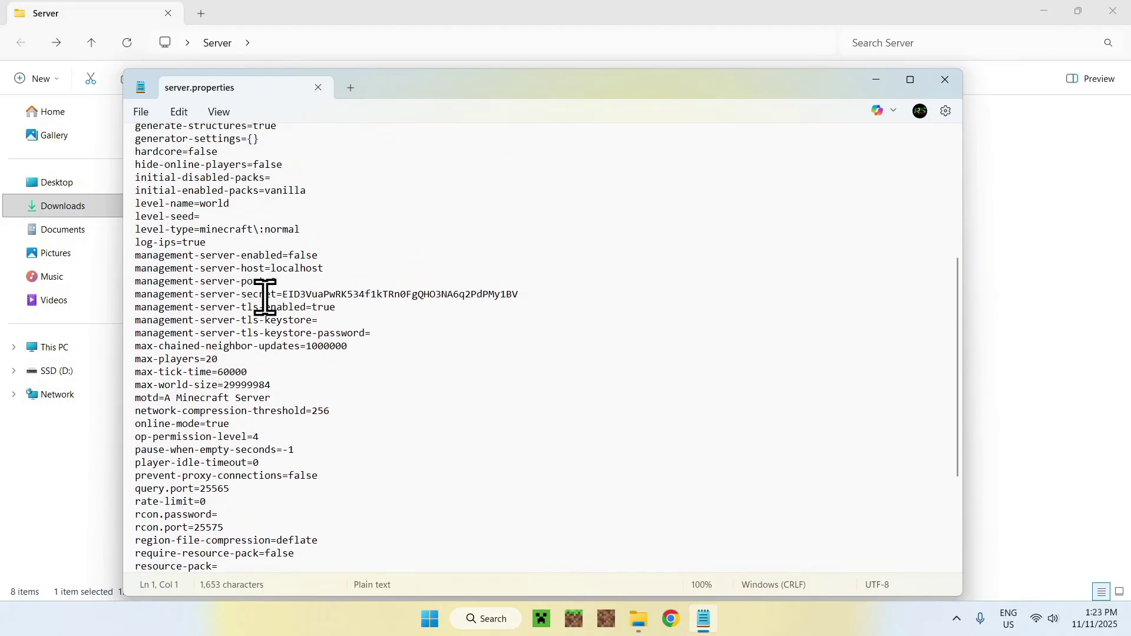
pyautogui.scroll(5, 265, 298)
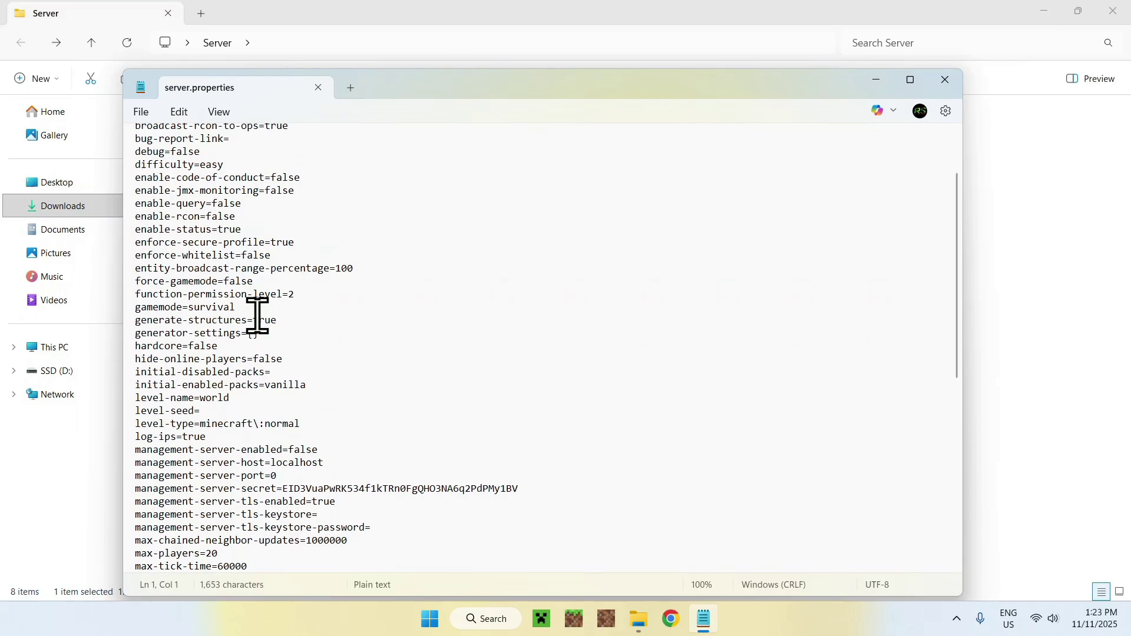
pyautogui.scroll(1, 257, 315)
pyautogui.scroll(-4, 257, 315)
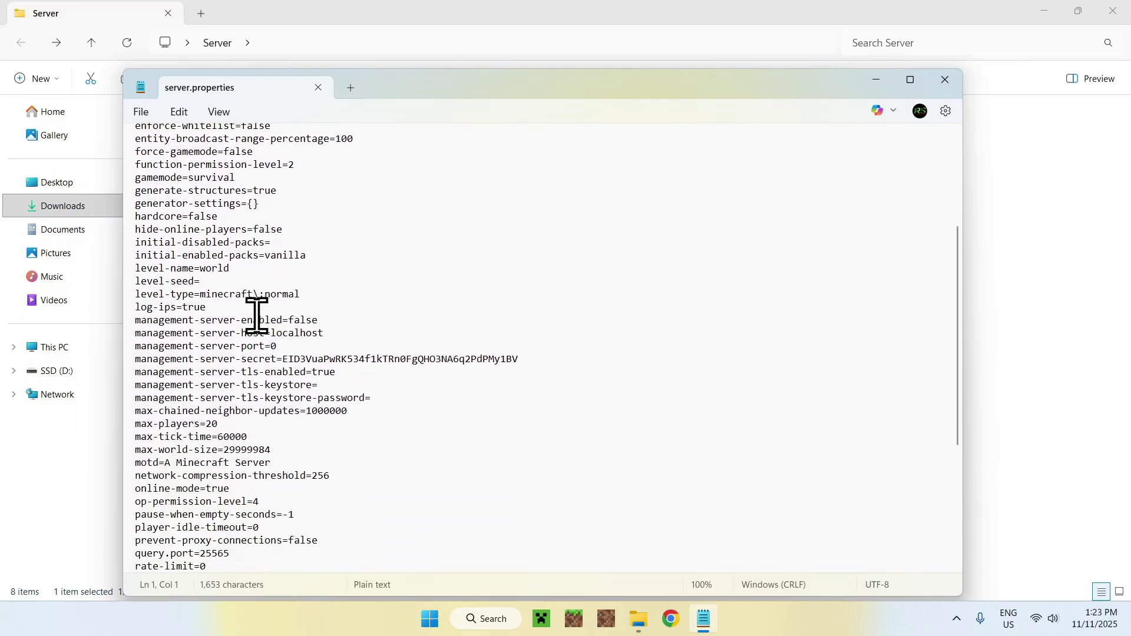
pyautogui.scroll(-4, 257, 315)
pyautogui.click(227, 277)
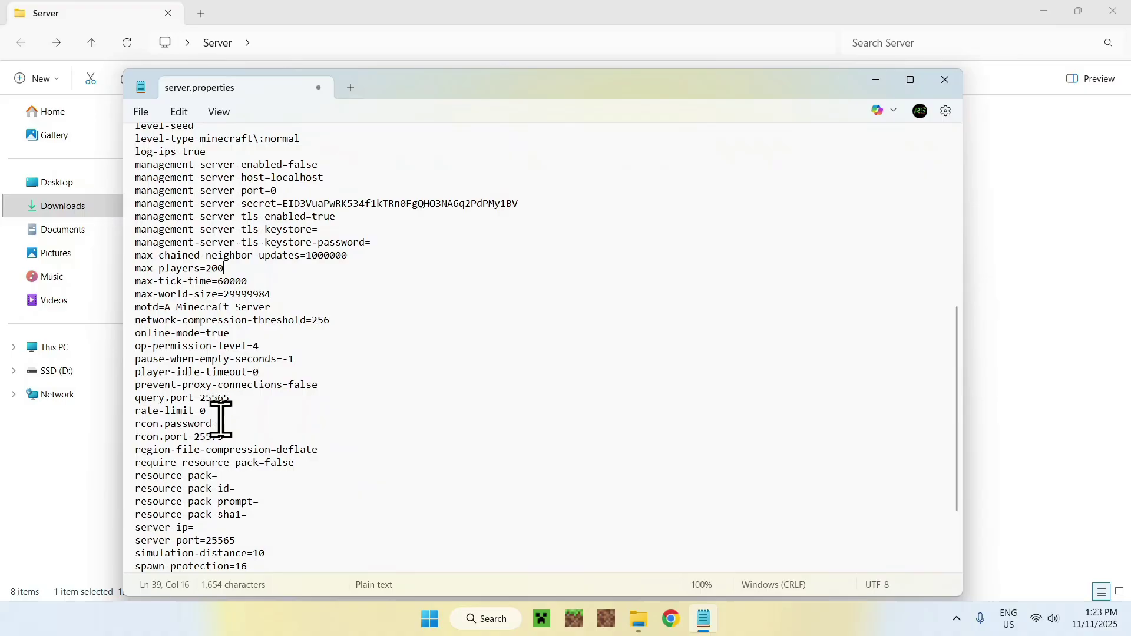
pyautogui.scroll(-3, 221, 419)
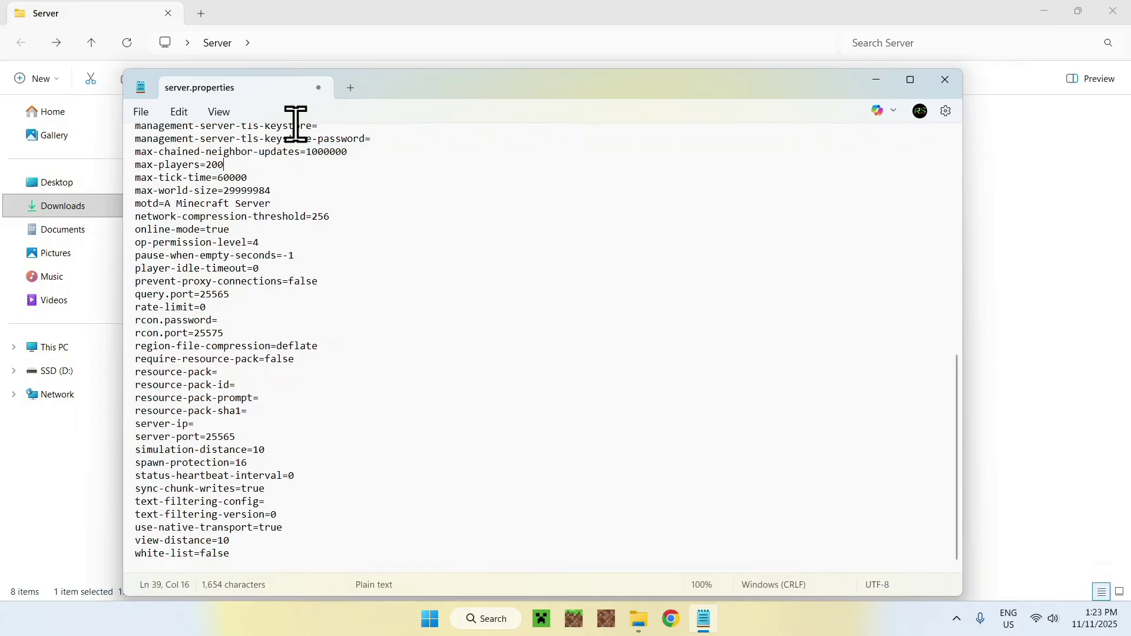
pyautogui.click(318, 88)
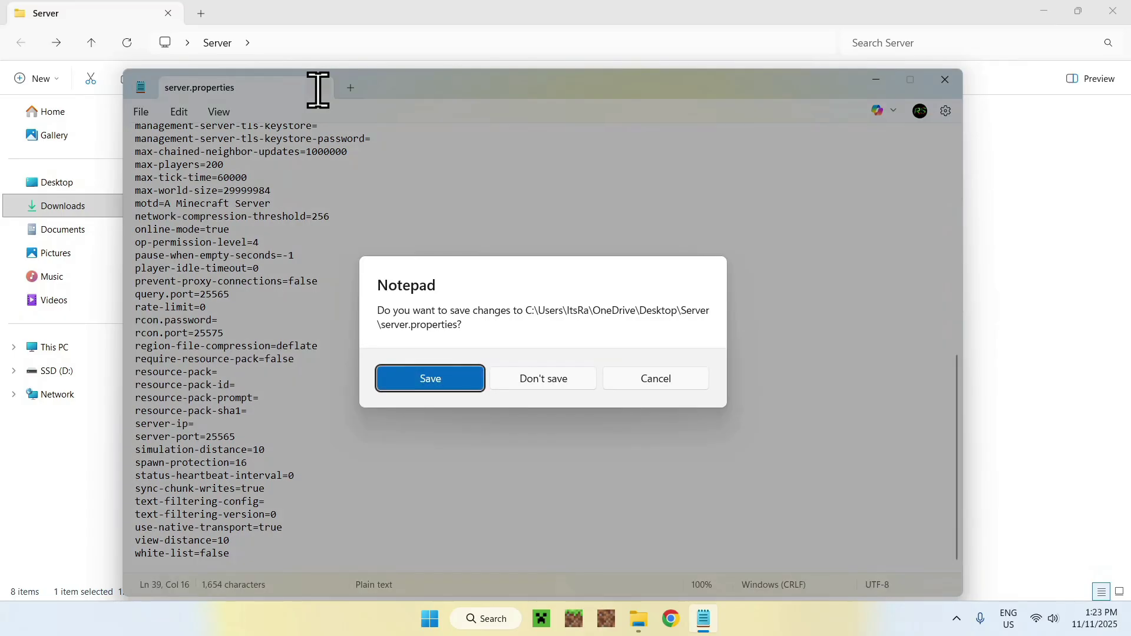
pyautogui.click(430, 380)
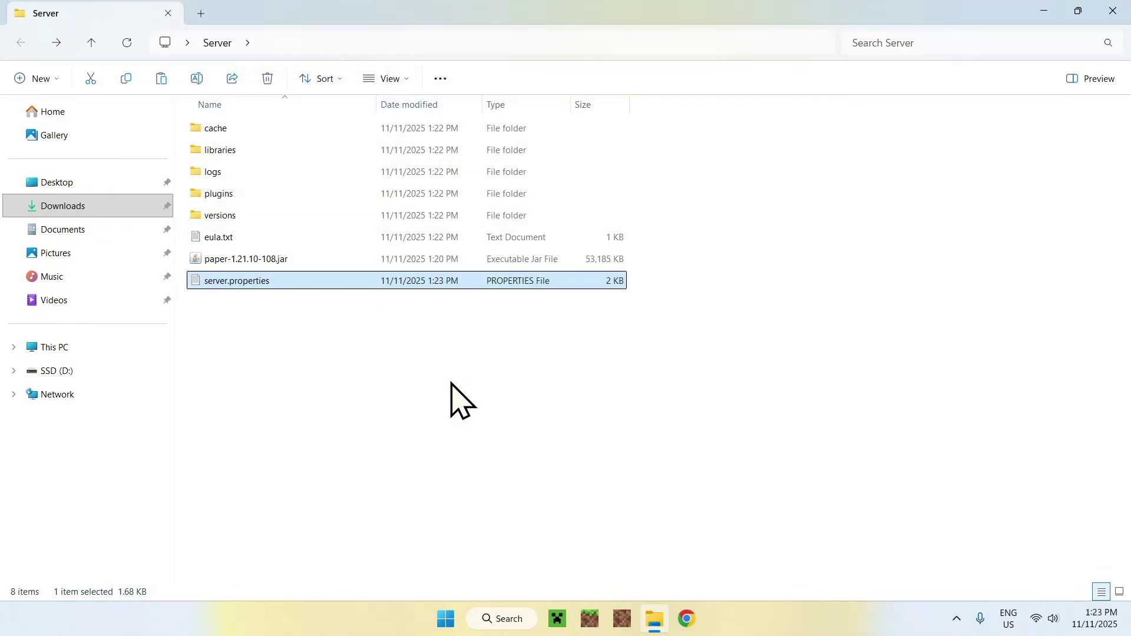
# Step: Look inside the plugins folder and return to the Server folder
pyautogui.doubleClick(347, 195)
pyautogui.moveTo(279, 189); pyautogui.dragTo(563, 445)
pyautogui.moveTo(200, 144); pyautogui.dragTo(565, 426)
pyautogui.click(218, 45)
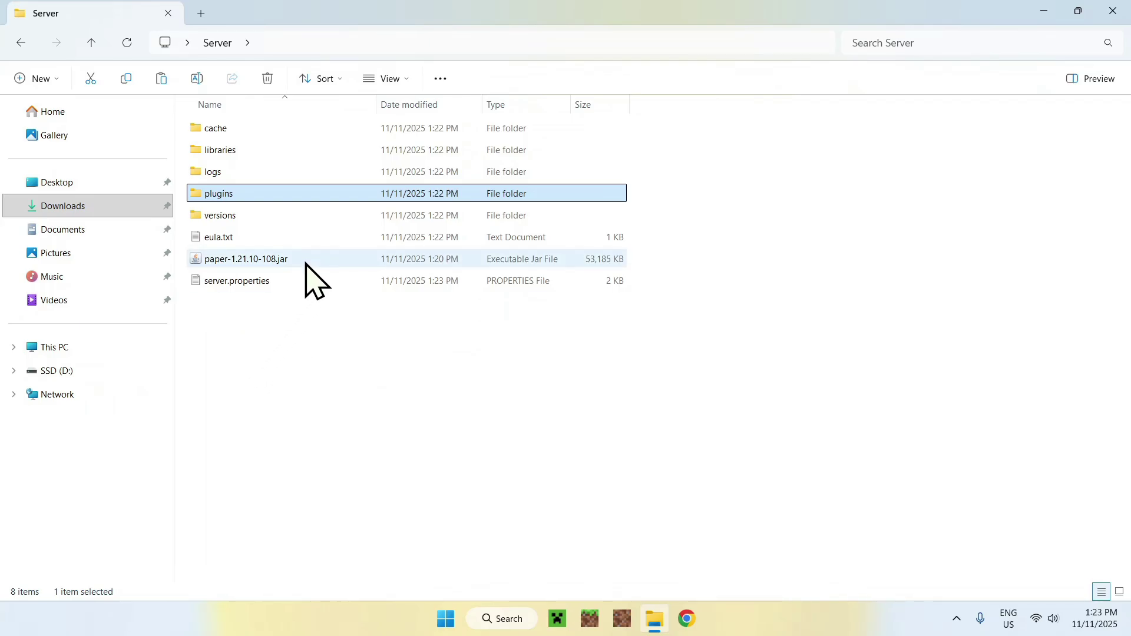
# Step: Reopen server.properties to check the level-name entry, and close the file without changes
pyautogui.doubleClick(291, 281)
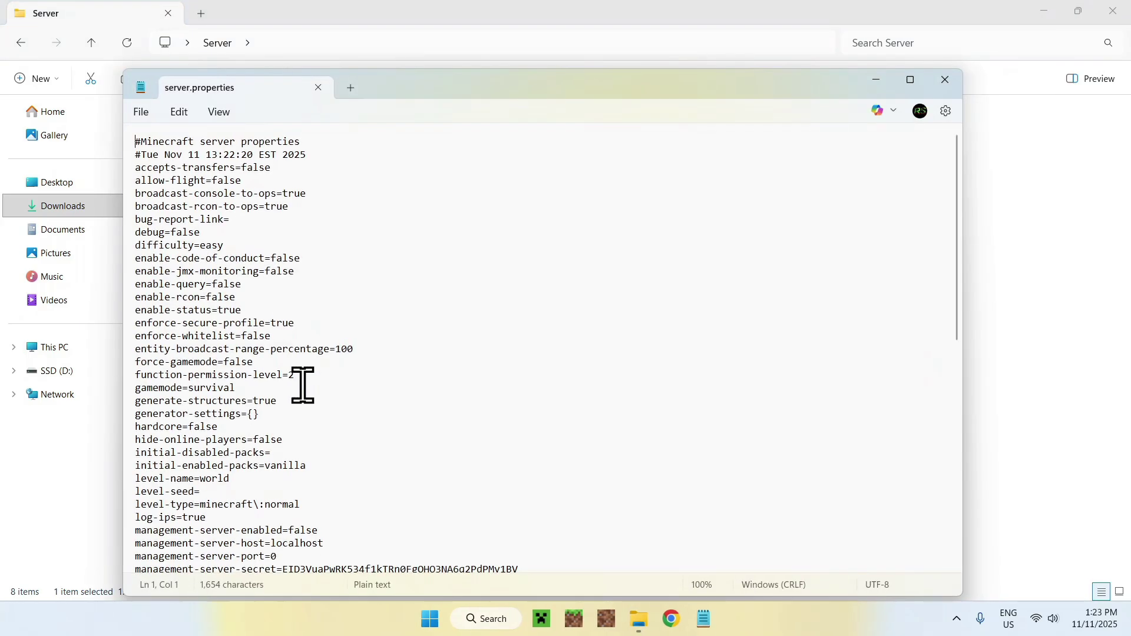
pyautogui.scroll(-4, 303, 387)
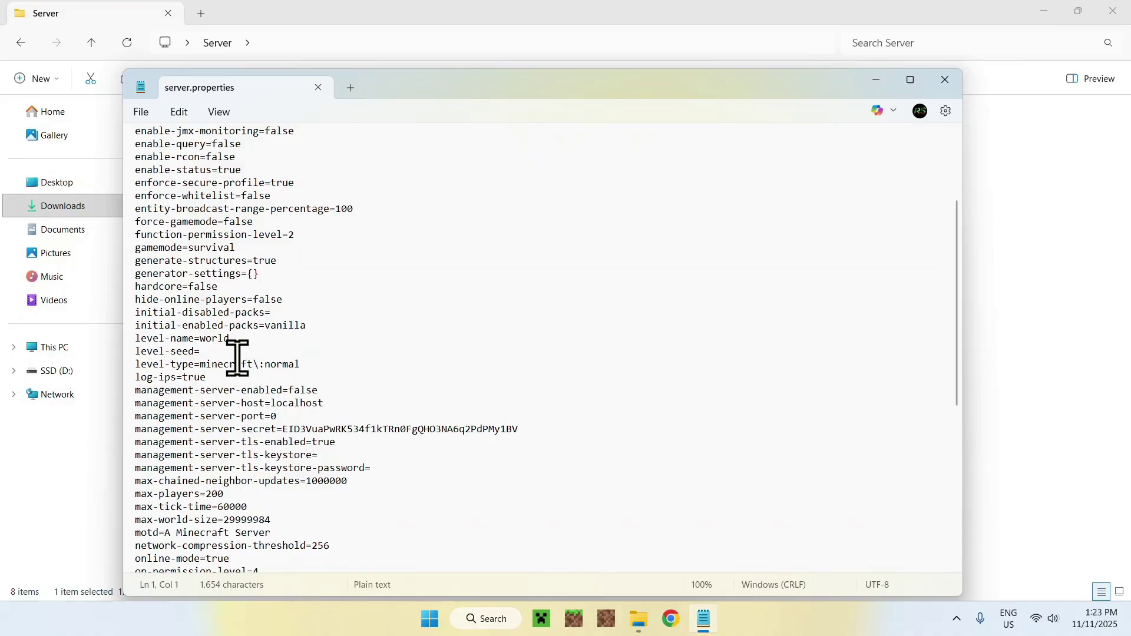
pyautogui.doubleClick(215, 339)
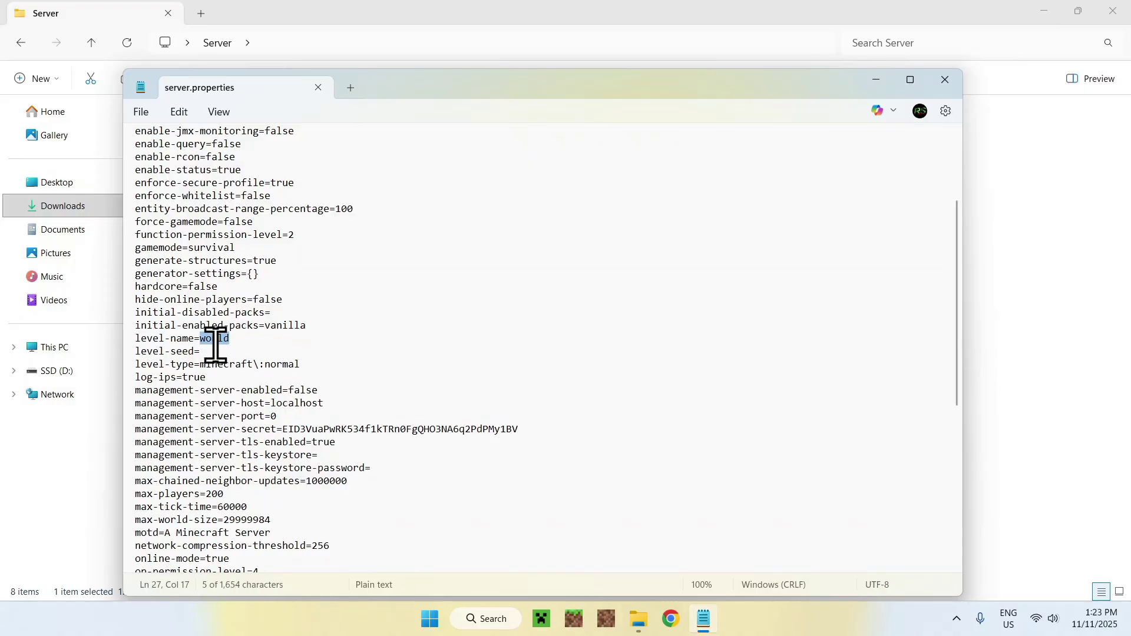
pyautogui.click(318, 87)
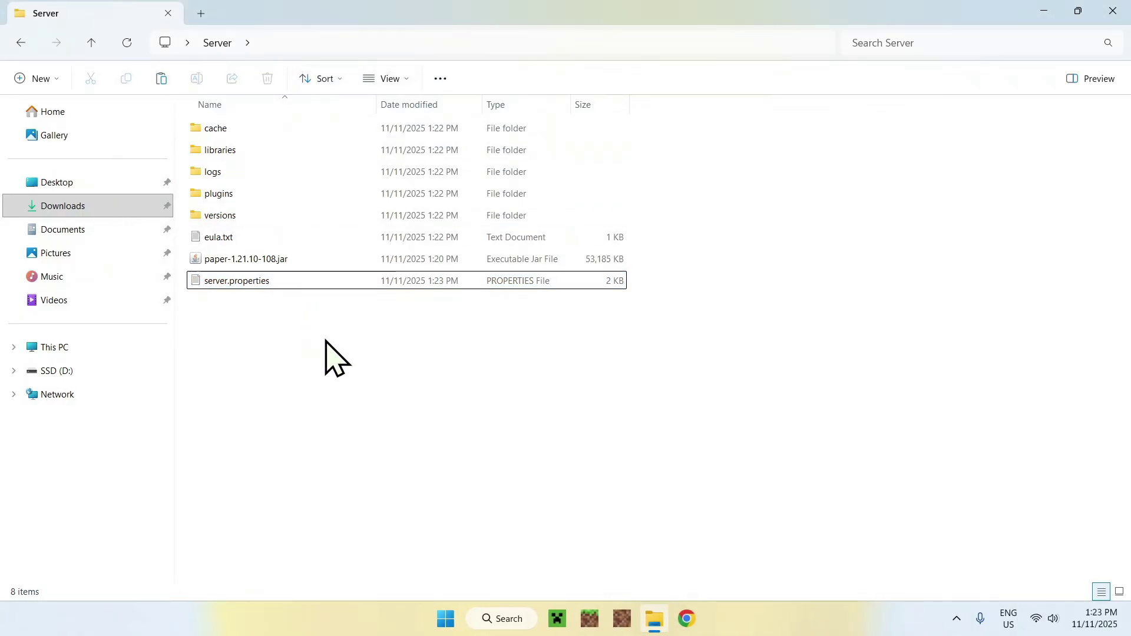
# Step: Start the server with paper-1.21.10-108.jar, and launch Minecraft: Java Edition using the Latest release 1.21.10 from the Minecraft Launcher
pyautogui.doubleClick(330, 260)
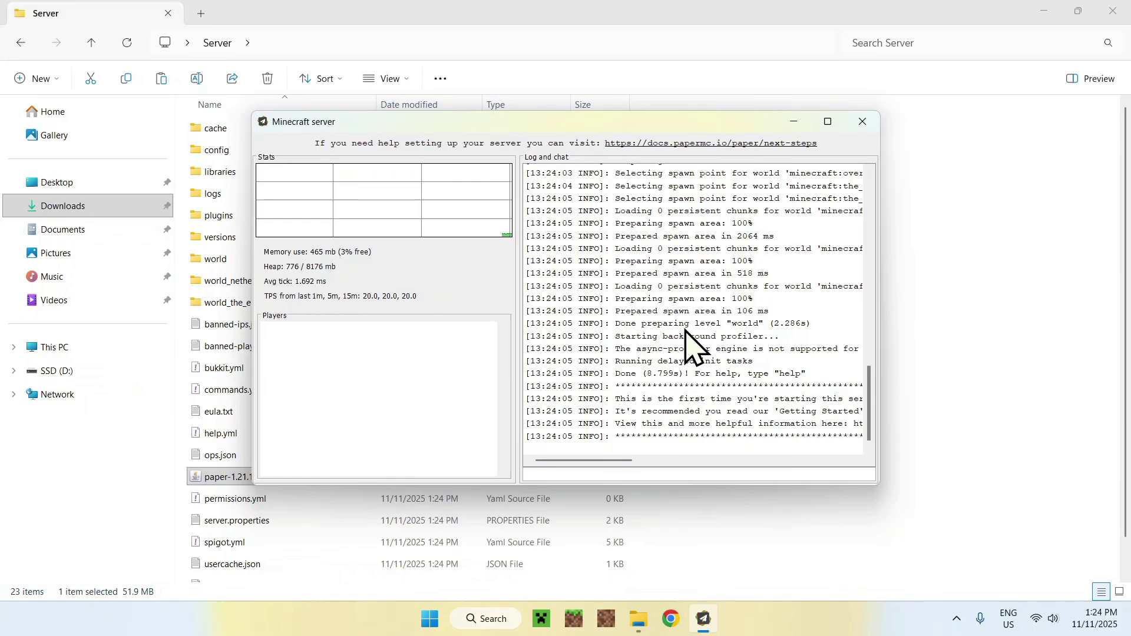
pyautogui.click(542, 616)
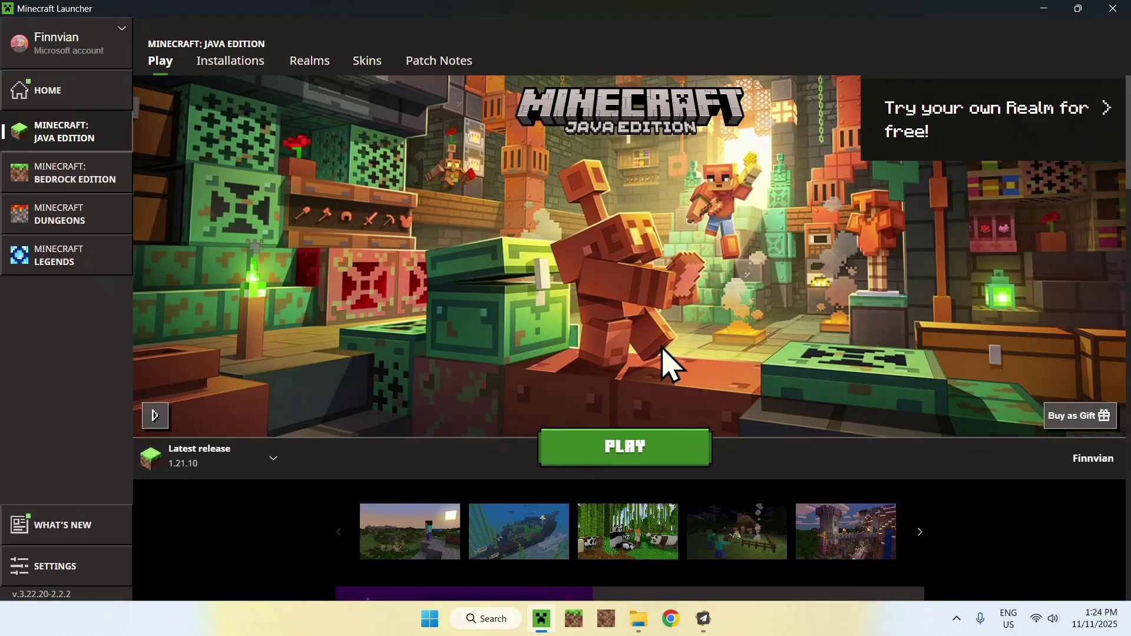
pyautogui.click(274, 458)
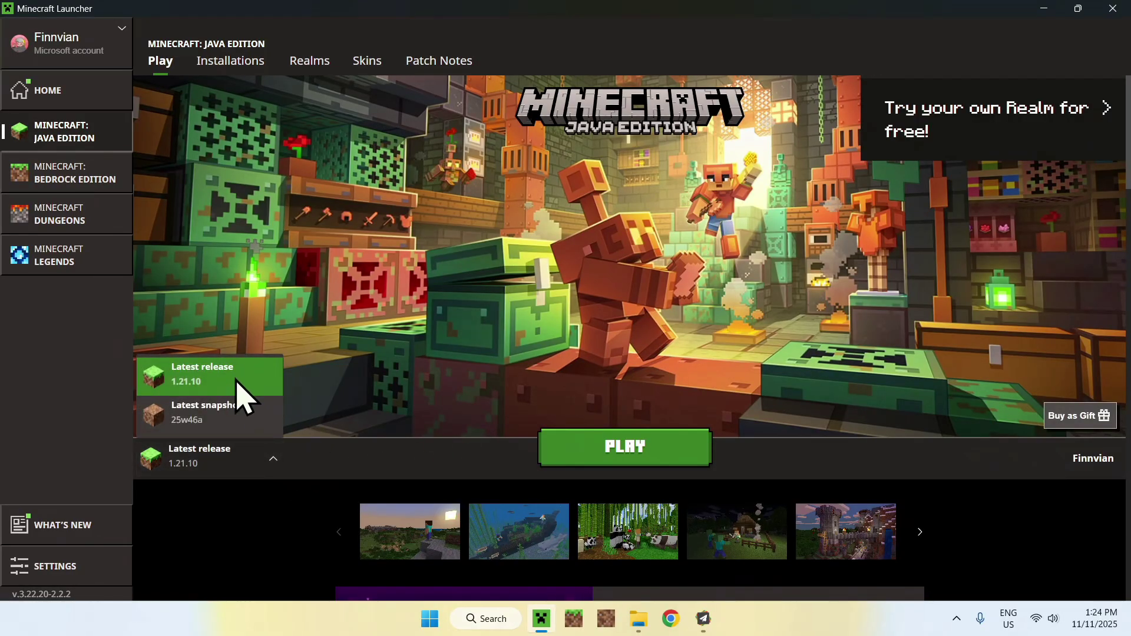
pyautogui.click(257, 380)
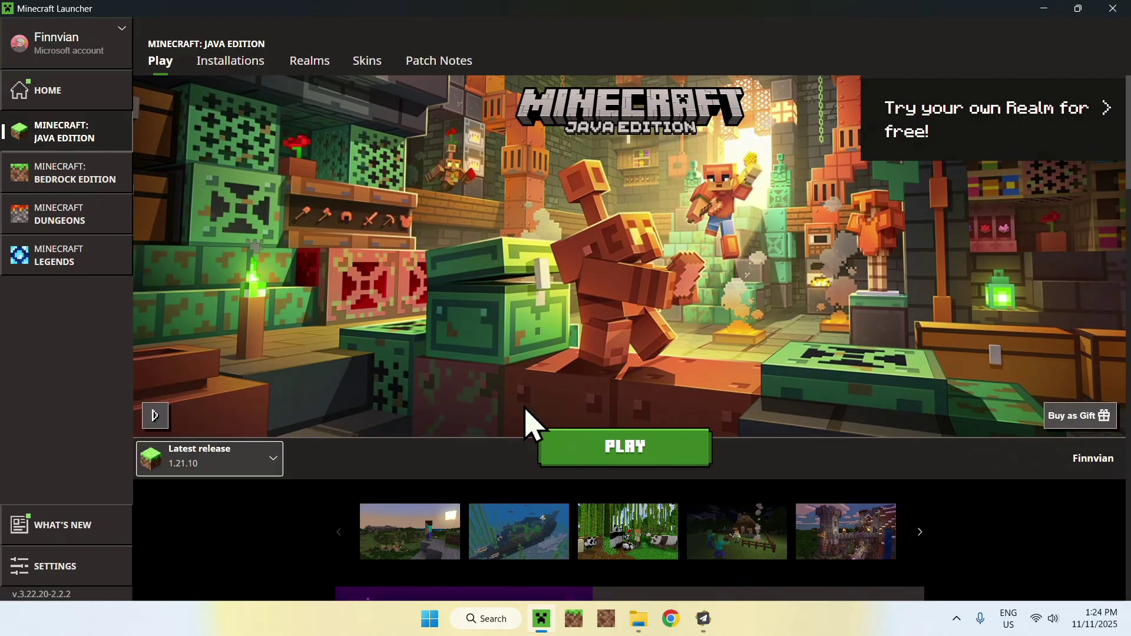
pyautogui.click(633, 463)
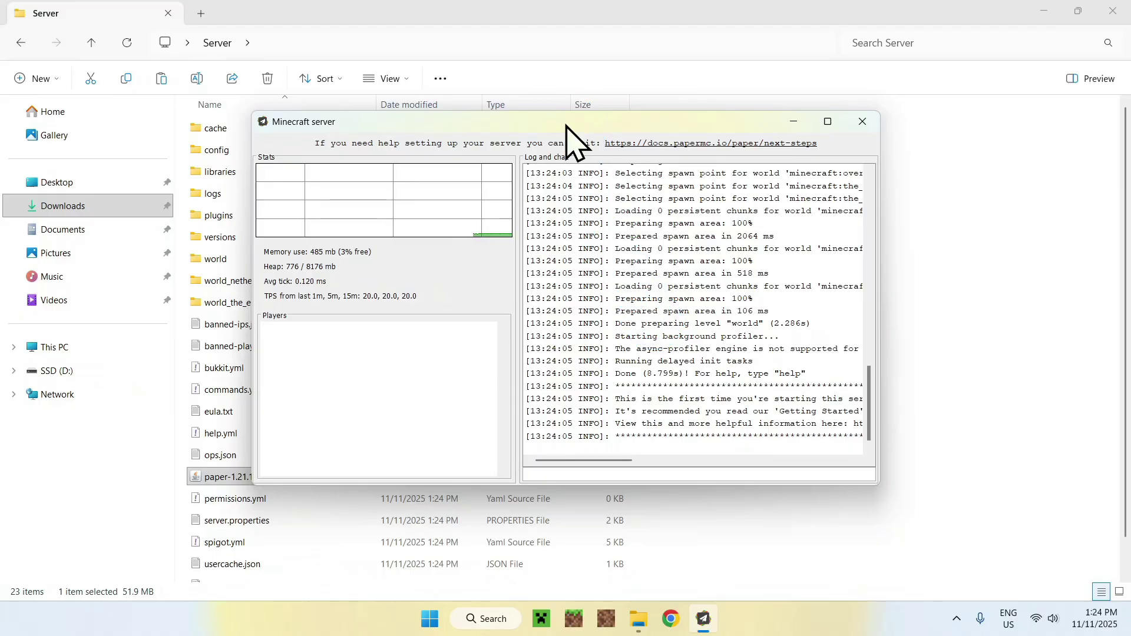
# Step: Bring the Minecraft 1.21.10 game forward and add a multiplayer server called Name with the address 0.0.0.0
pyautogui.moveTo(567, 126); pyautogui.dragTo(567, 189)
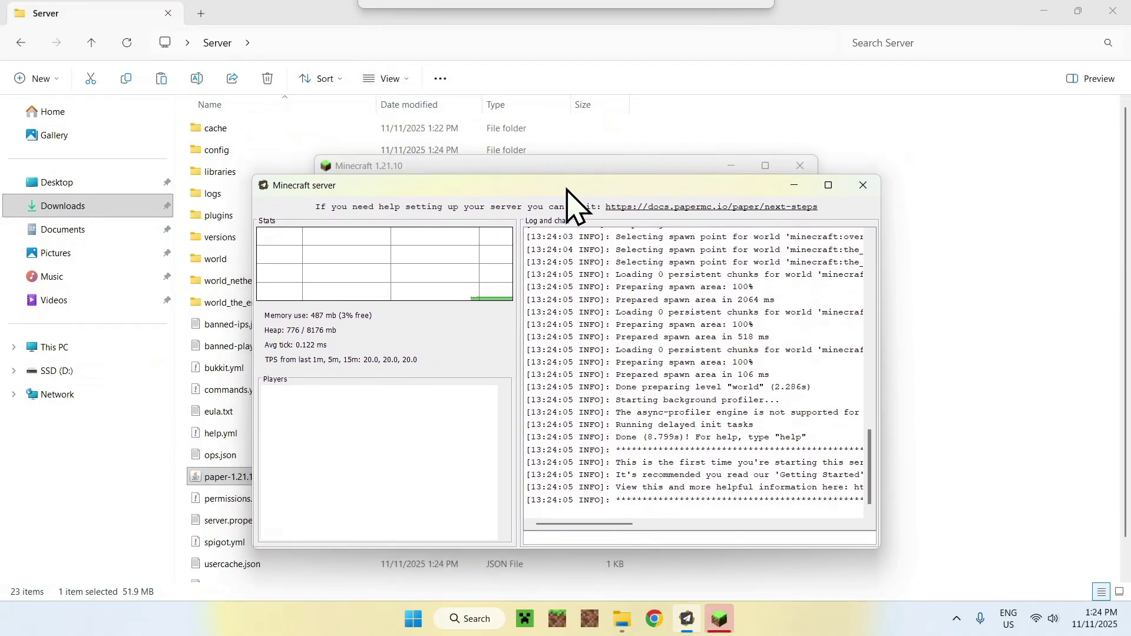
pyautogui.click(720, 619)
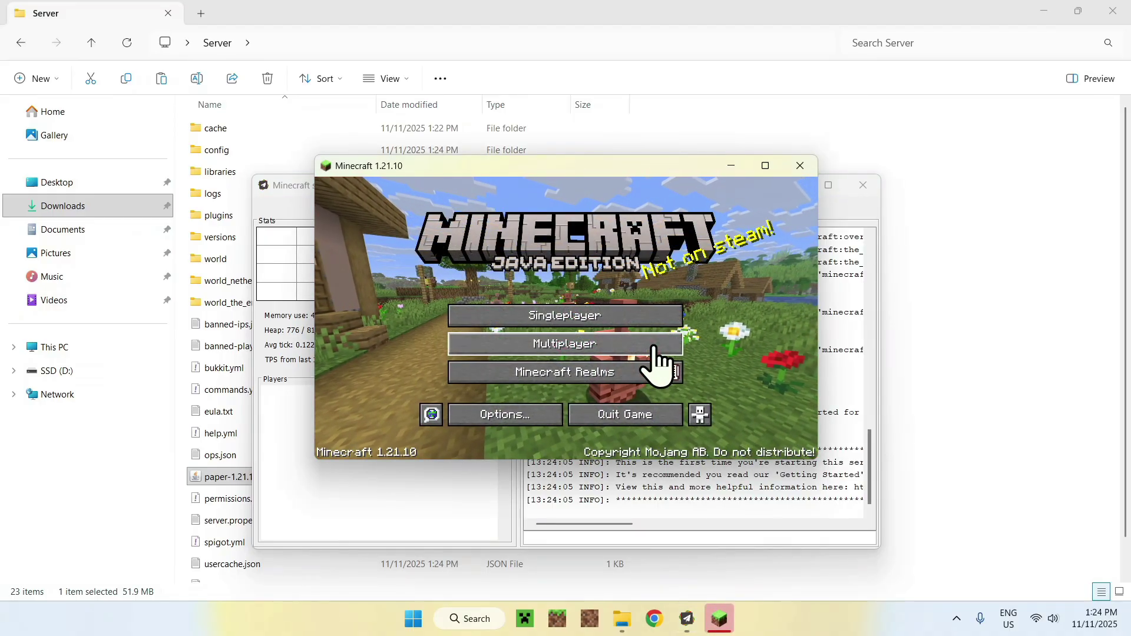
pyautogui.click(660, 360)
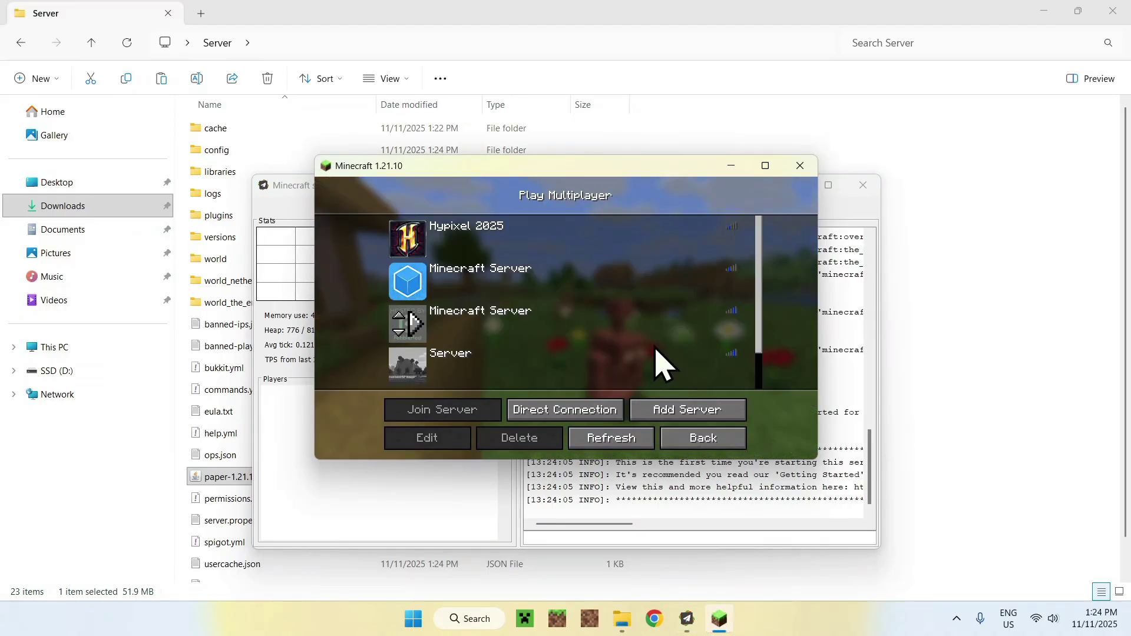
pyautogui.click(663, 410)
pyautogui.click(582, 314)
pyautogui.write('0.0.0.0')
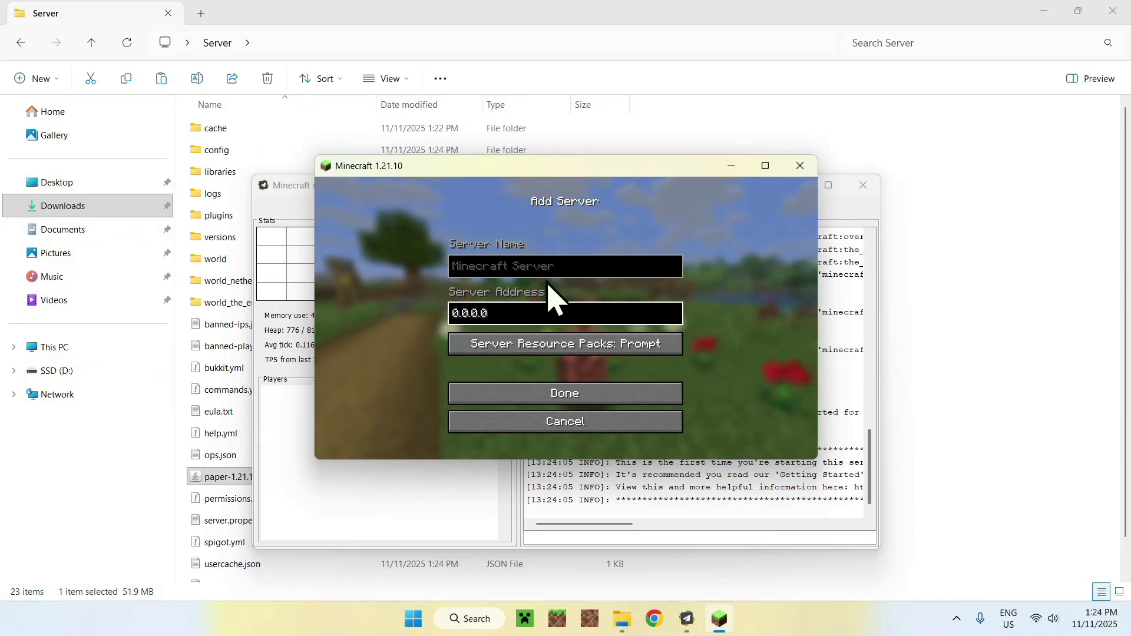
pyautogui.click(539, 267)
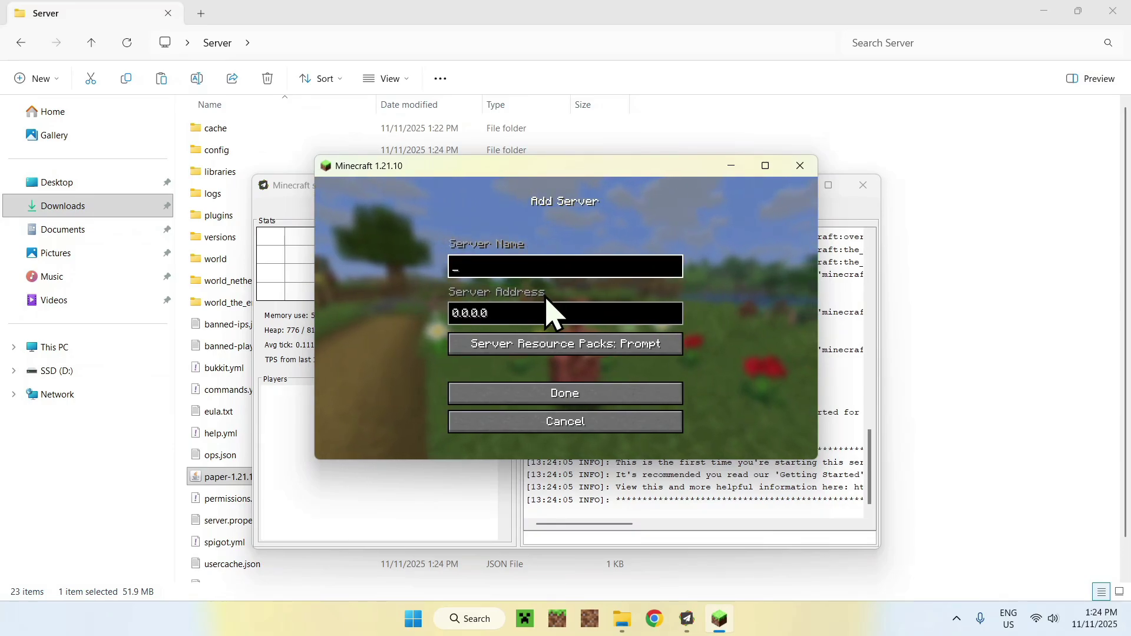
pyautogui.click(566, 394)
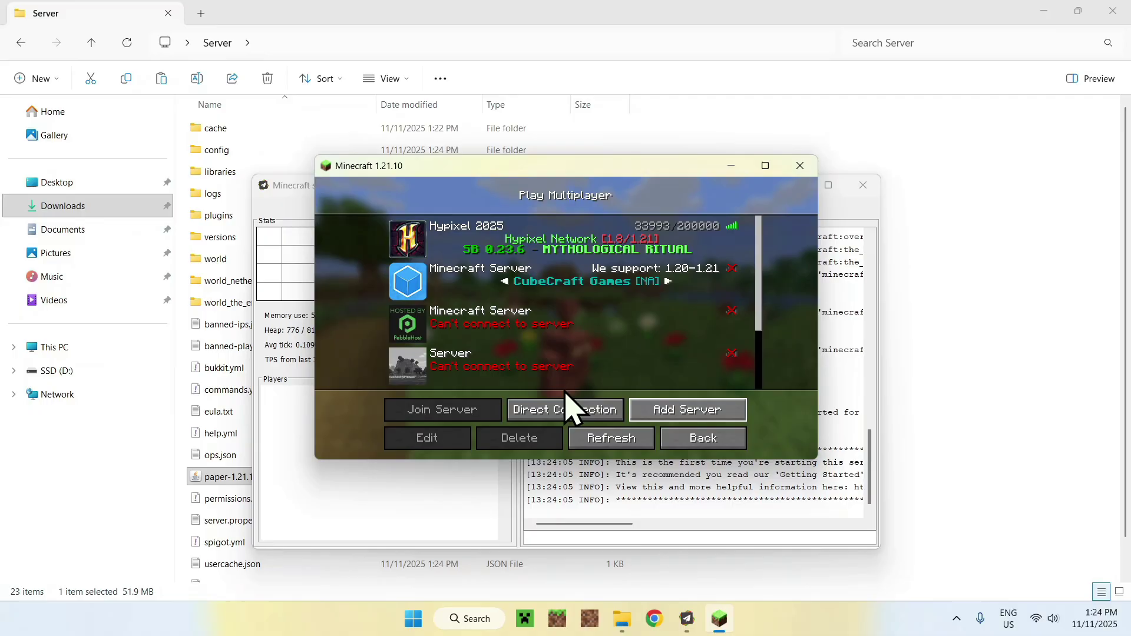
# Step: Join the server called Name from the multiplayer list and walk forward through its world
pyautogui.scroll(-3, 571, 380)
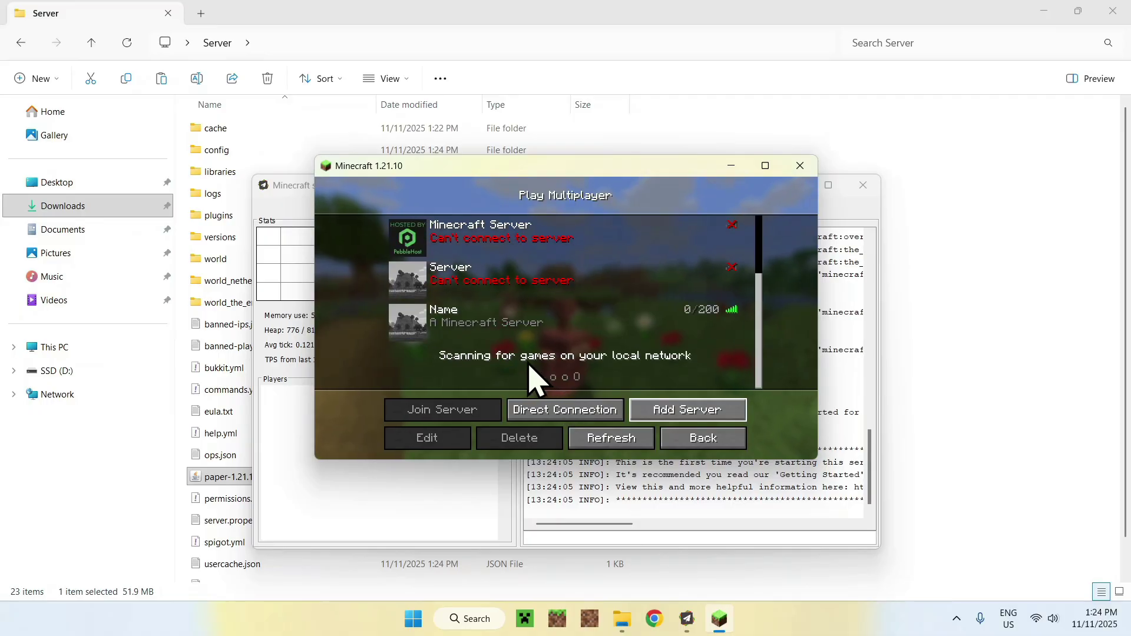
pyautogui.doubleClick(717, 332)
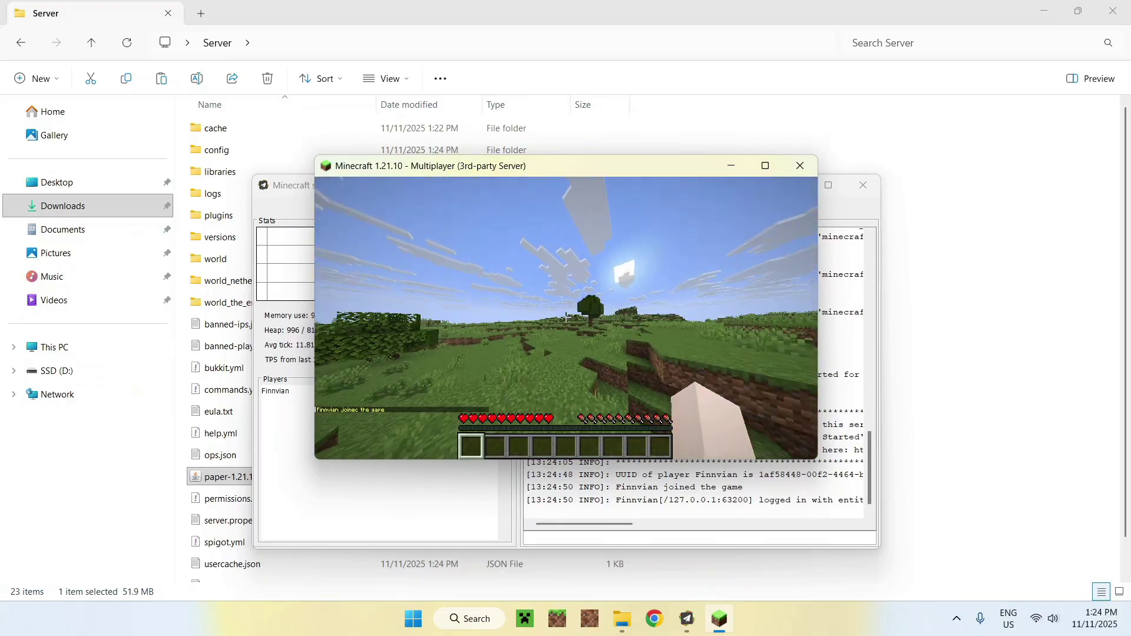
pyautogui.press('w')
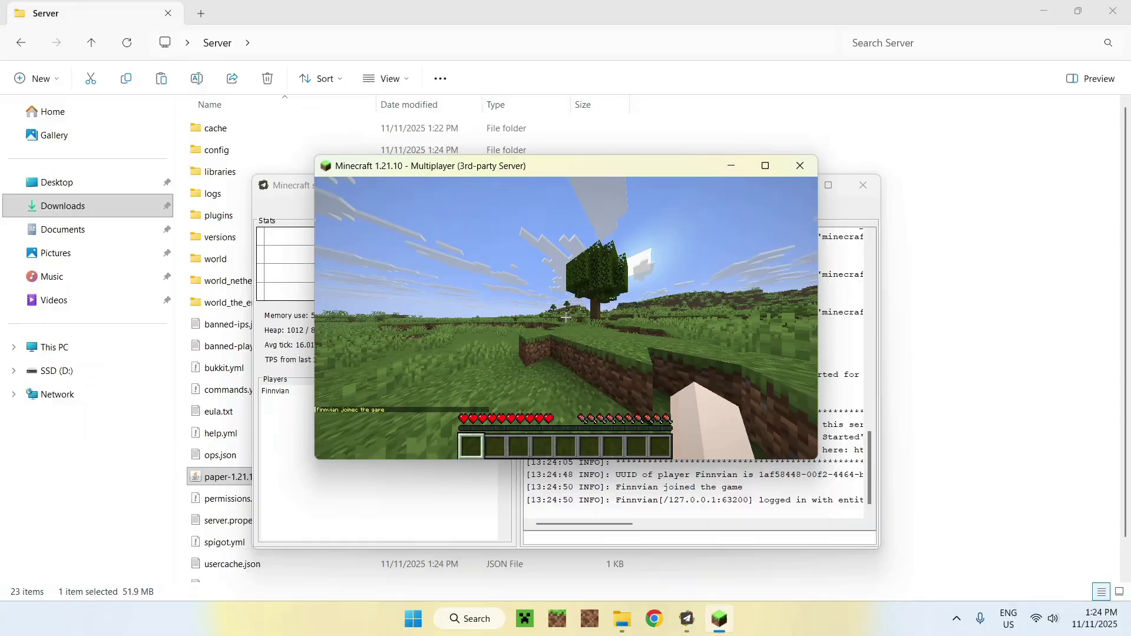
pyautogui.press('w')
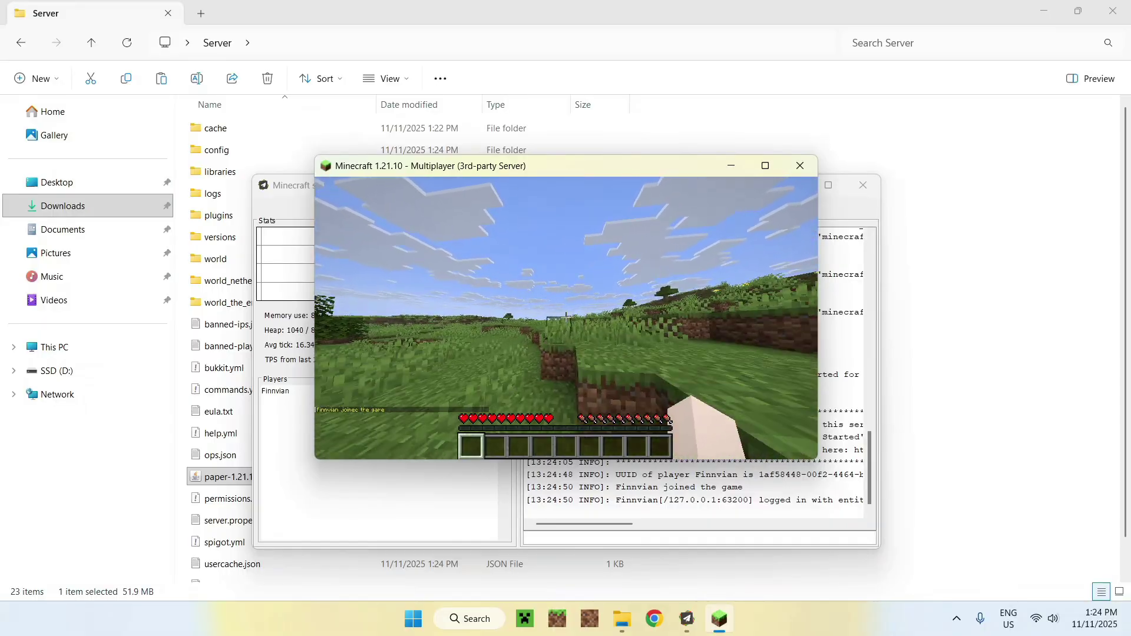
pyautogui.press('w')
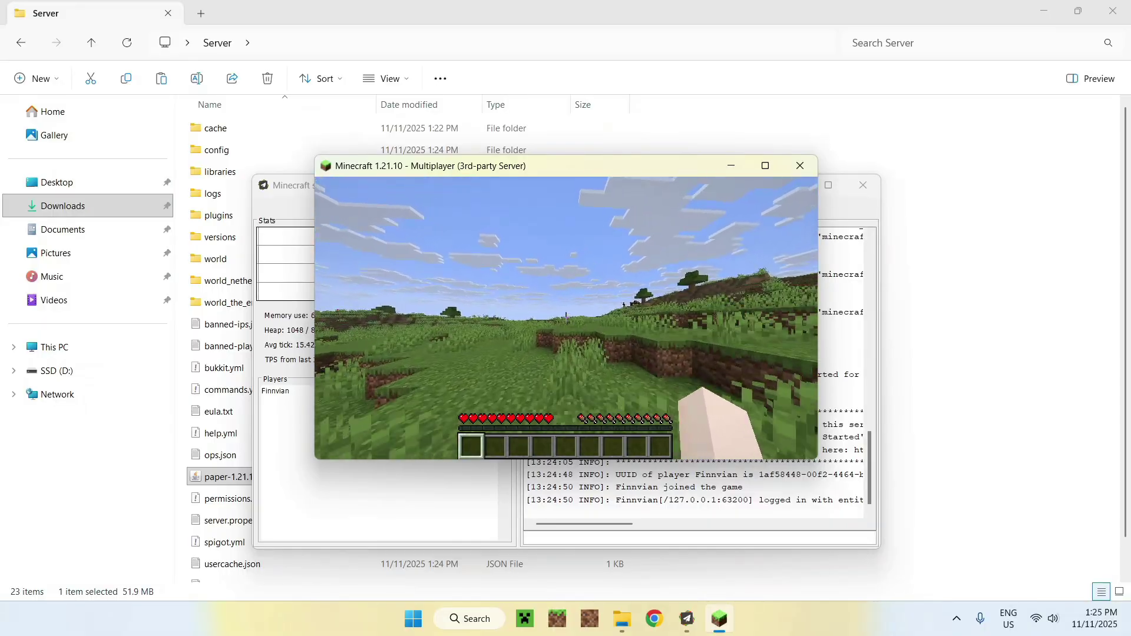
# Step: Pause the game and grant the joined player operator status by running the op command in the server console
pyautogui.press('w')
pyautogui.press('Escape')
pyautogui.click(598, 537)
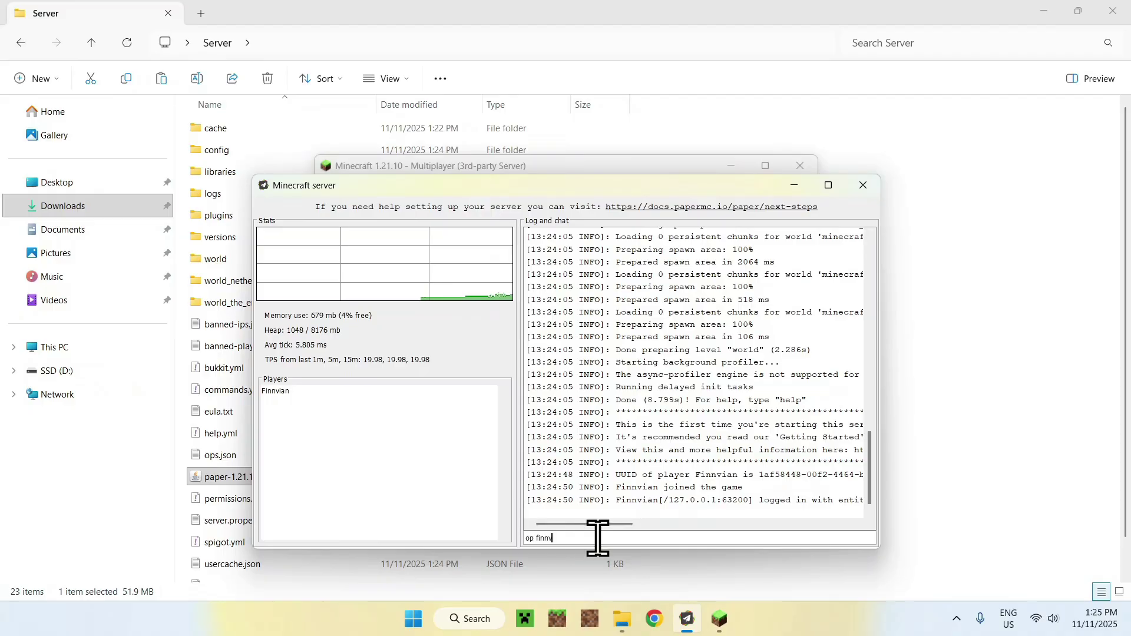
pyautogui.write('op finnvian')
pyautogui.press('Return')
# Step: Return to the Minecraft game and switch the player to creative mode with the /gamemode creative command
pyautogui.click(720, 619)
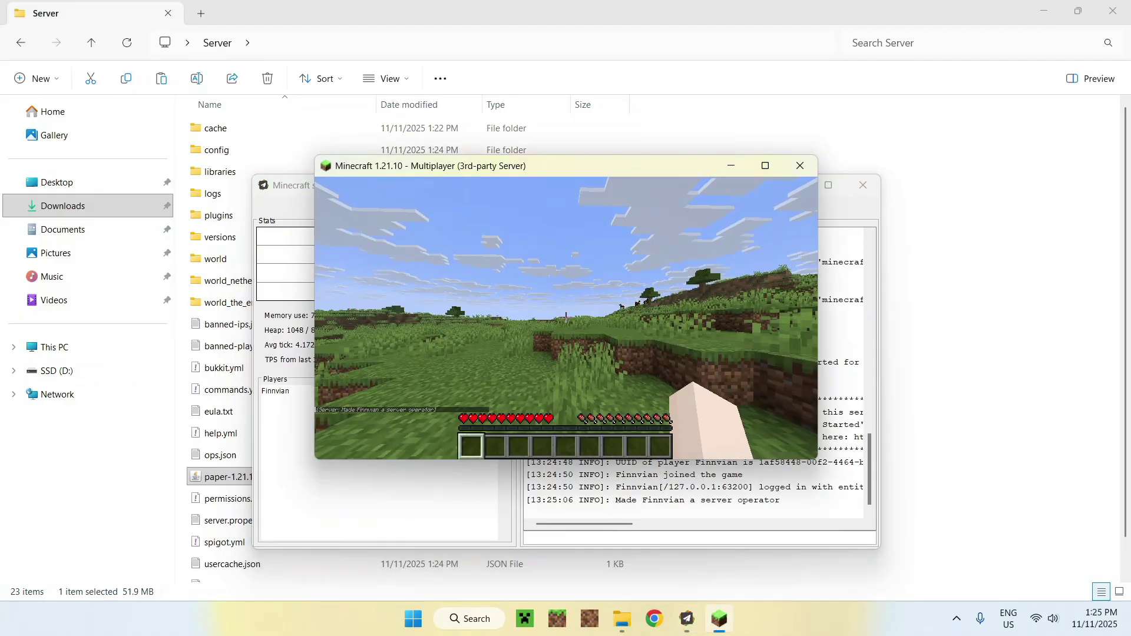
pyautogui.press('/')
pyautogui.write('gamemode creative')
pyautogui.press('Return')
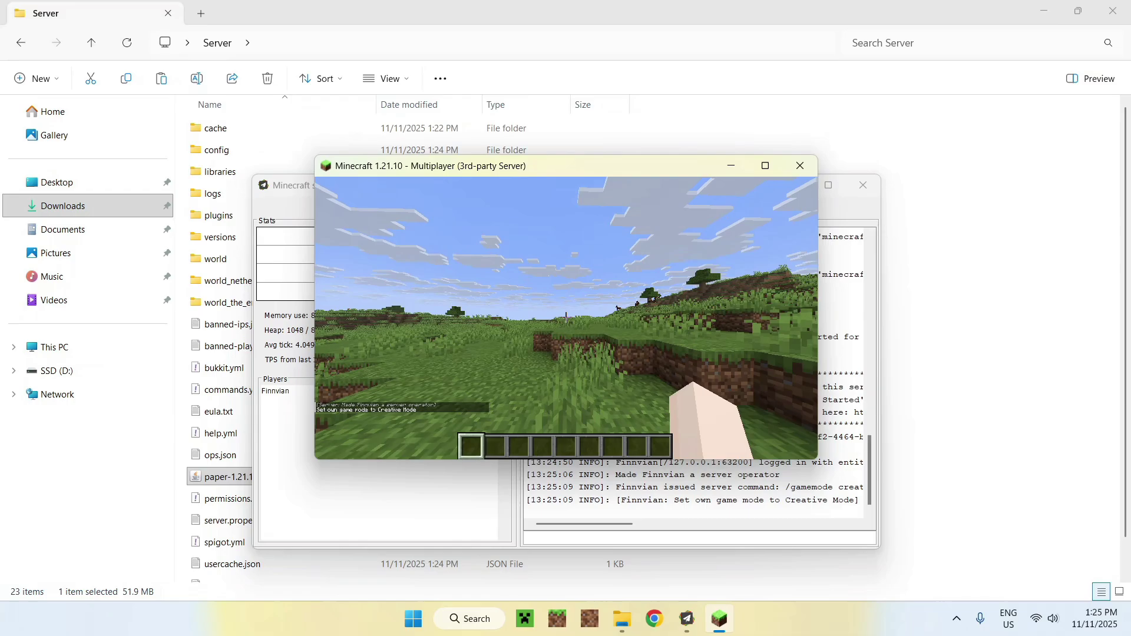
# Step: Pause the game and copy the computer's IPv4 address from the Windows properties of the connected Wi-Fi network
pyautogui.press('Escape')
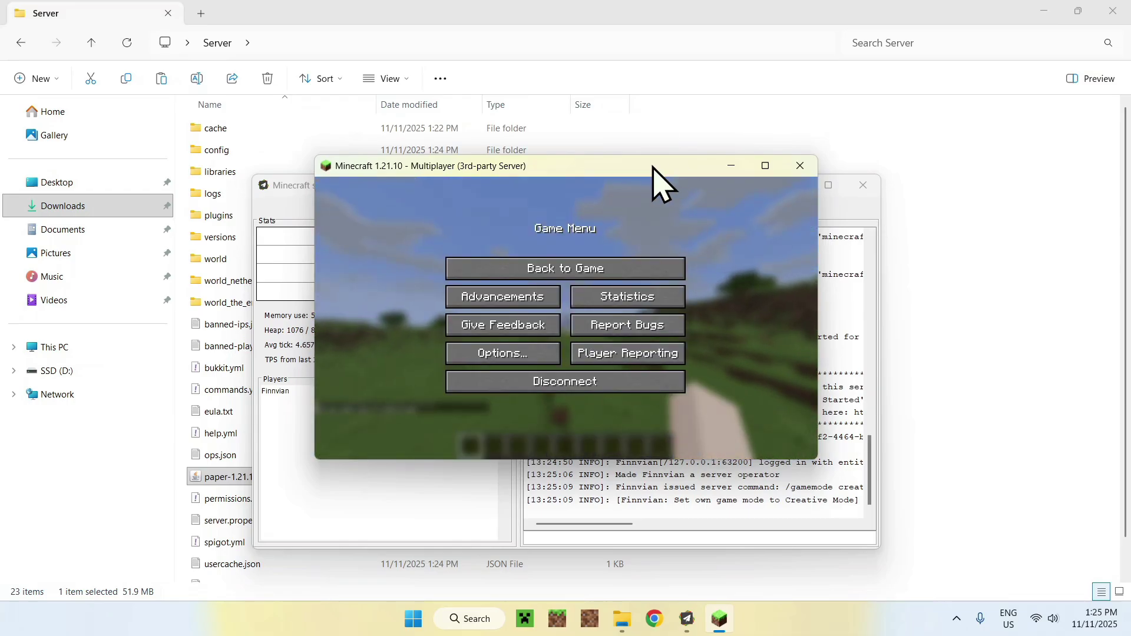
pyautogui.moveTo(654, 167); pyautogui.dragTo(847, 152)
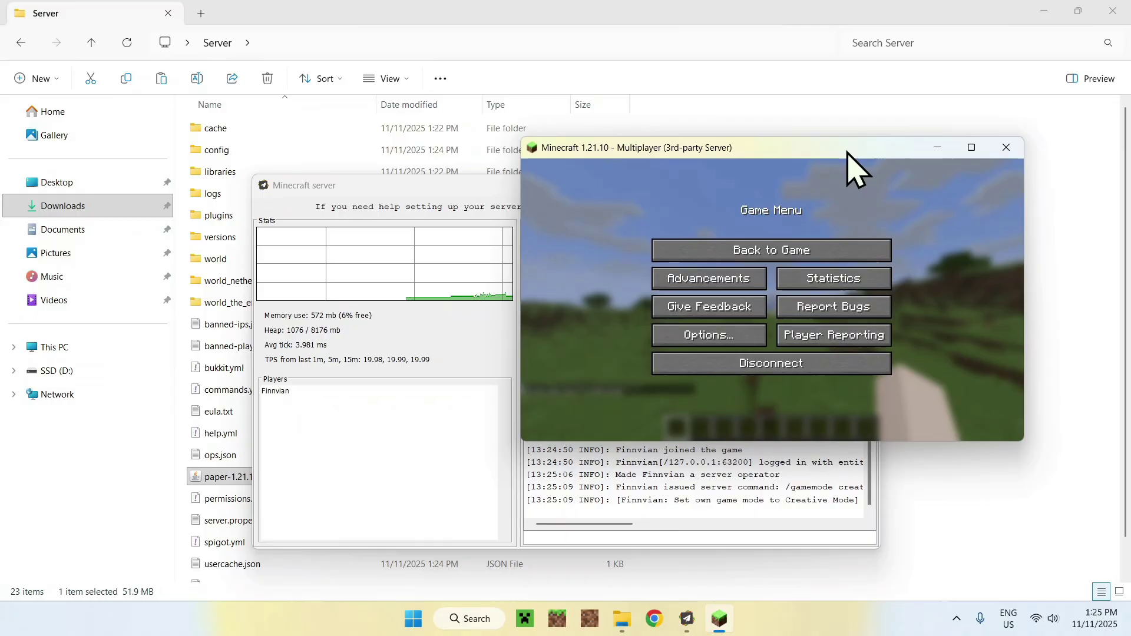
pyautogui.click(1041, 617)
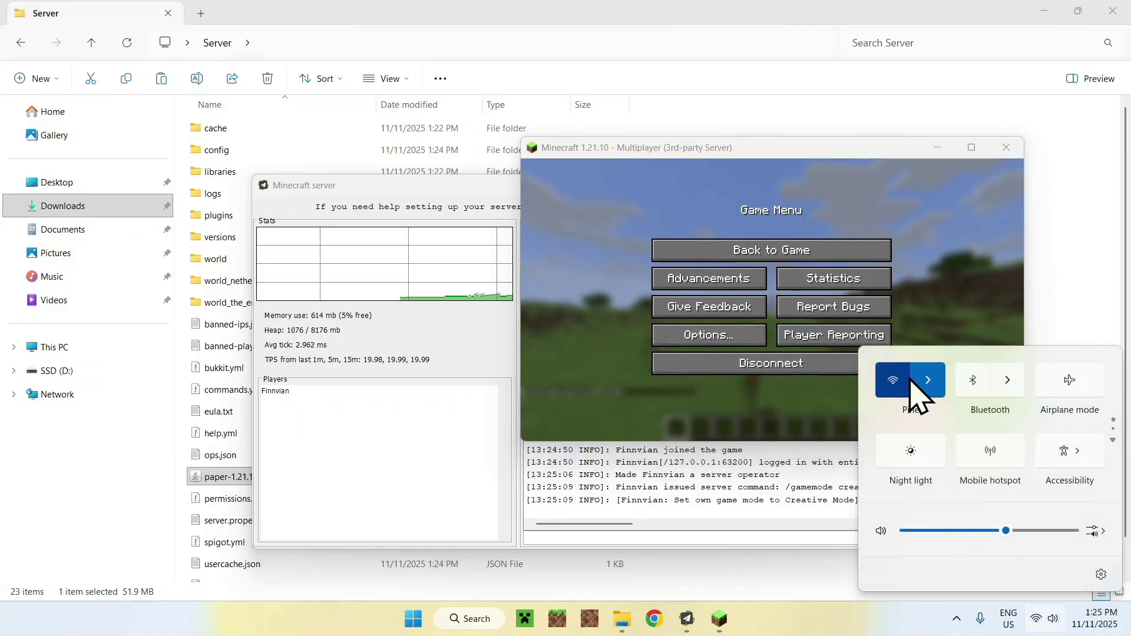
pyautogui.click(927, 392)
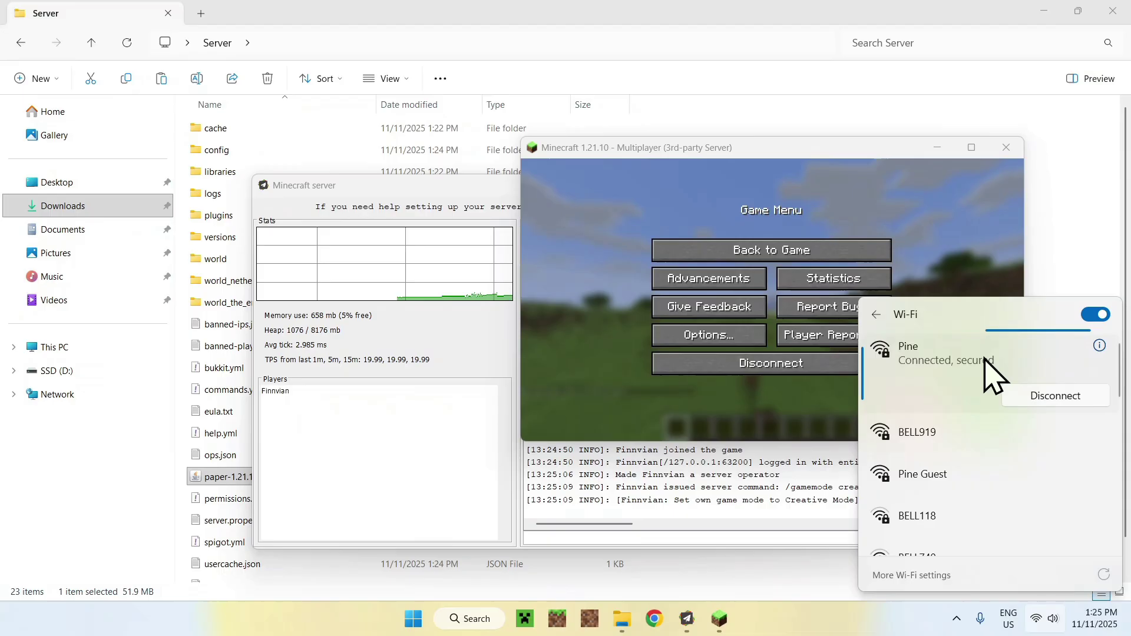
pyautogui.press('Escape')
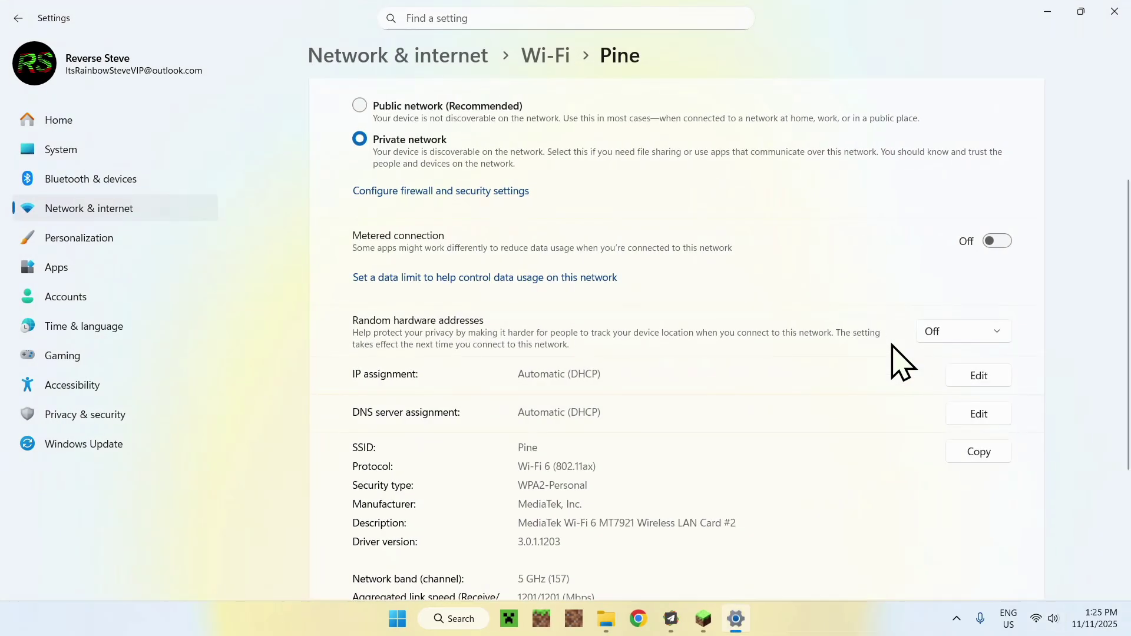
pyautogui.scroll(-2, 678, 339)
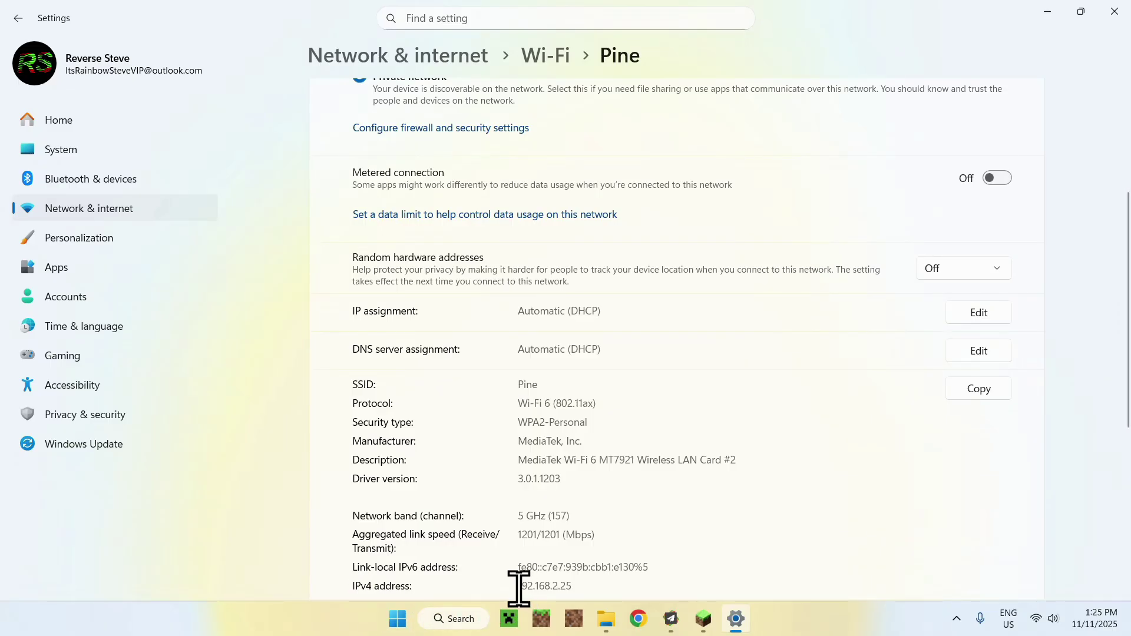
pyautogui.moveTo(519, 589); pyautogui.dragTo(574, 587)
pyautogui.rightClick(566, 586)
pyautogui.click(599, 545)
# Step: Disconnect from the server in Minecraft and add a multiplayer server called 1 with the copied address 192.168.2.25
pyautogui.click(703, 618)
pyautogui.click(786, 361)
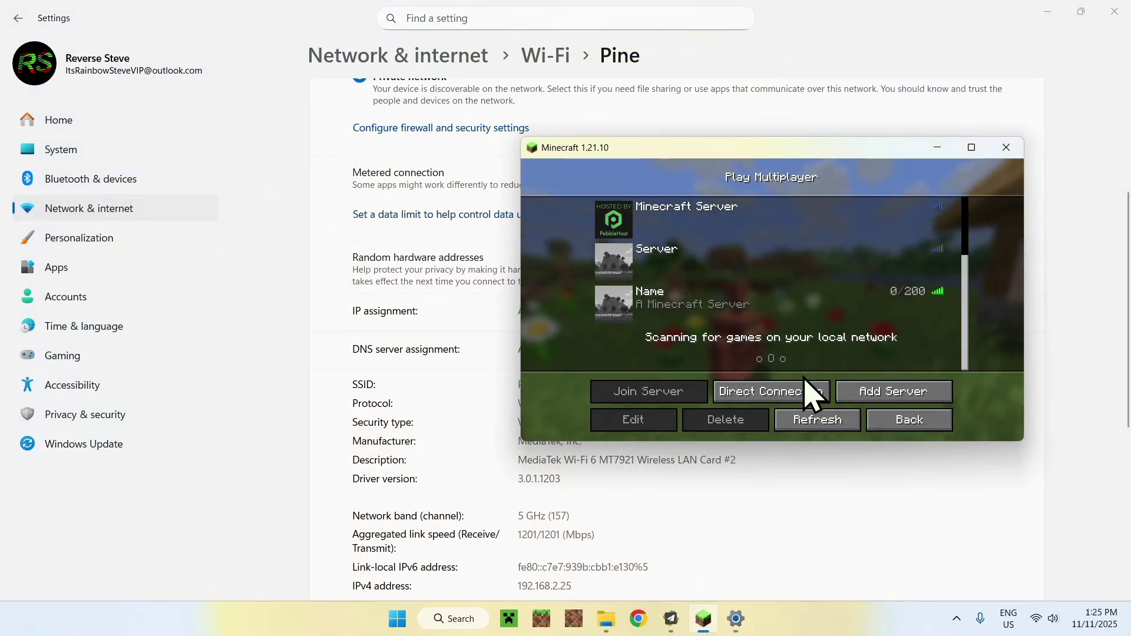
pyautogui.click(894, 392)
pyautogui.click(735, 295)
pyautogui.hotkey('ctrl', 'v')
pyautogui.hotkey('shift', 'Tab')
pyautogui.hotkey('ctrl', 'a')
pyautogui.write('1')
pyautogui.click(716, 374)
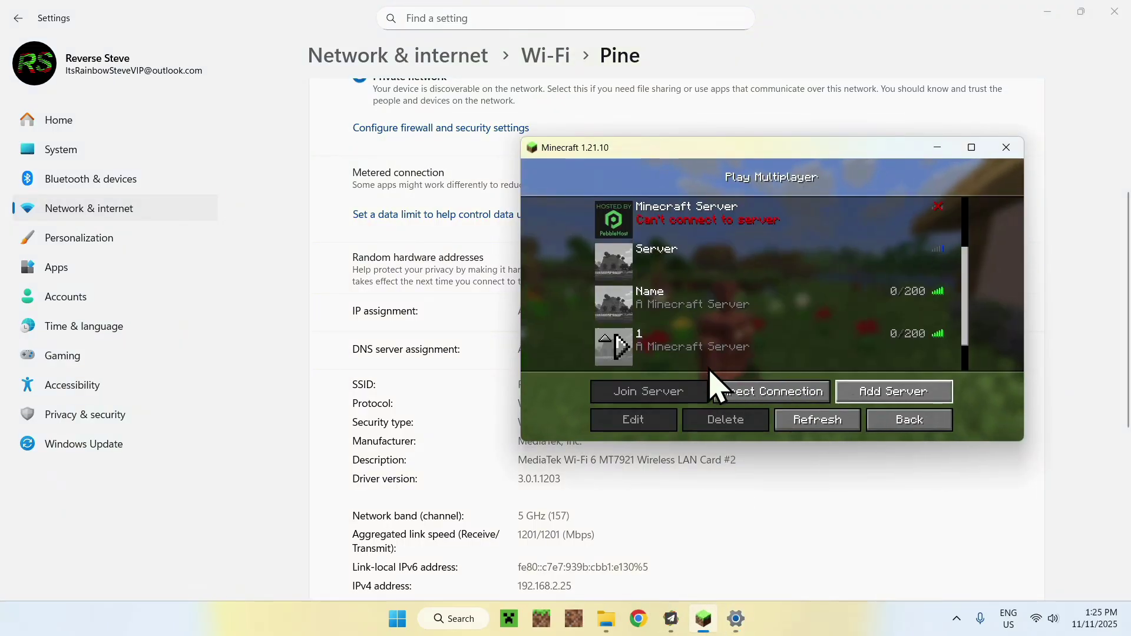
# Step: Close the Windows network settings, rejoin the local server from the multiplayer list, and walk through its world to the beach
pyautogui.scroll(-2, 896, 227)
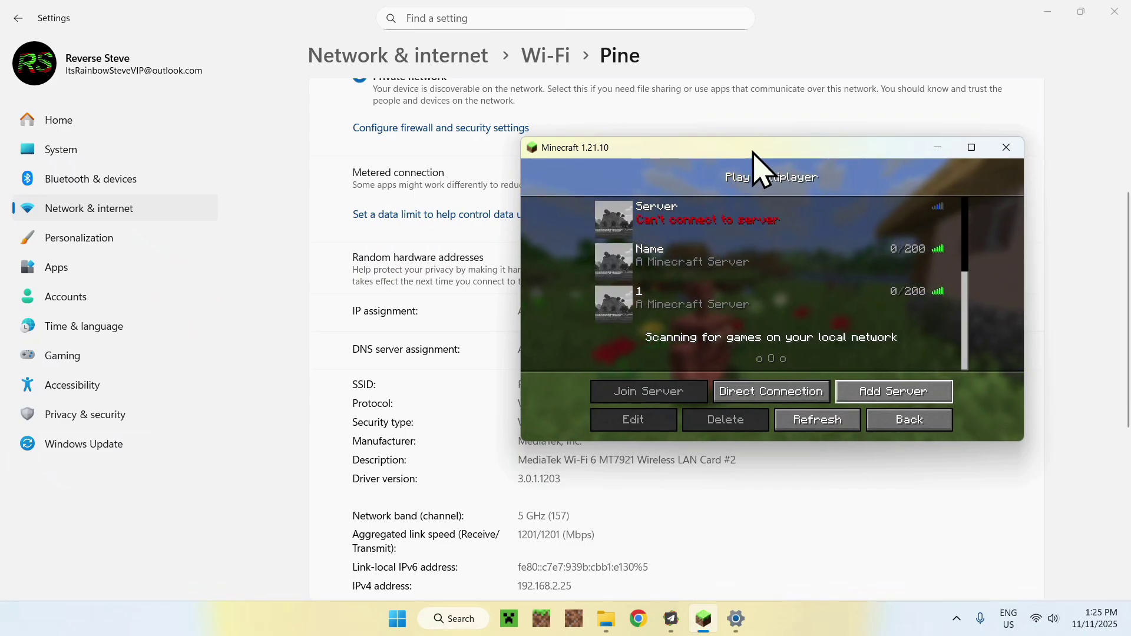
pyautogui.moveTo(753, 152); pyautogui.dragTo(641, 178)
pyautogui.moveTo(568, 308)
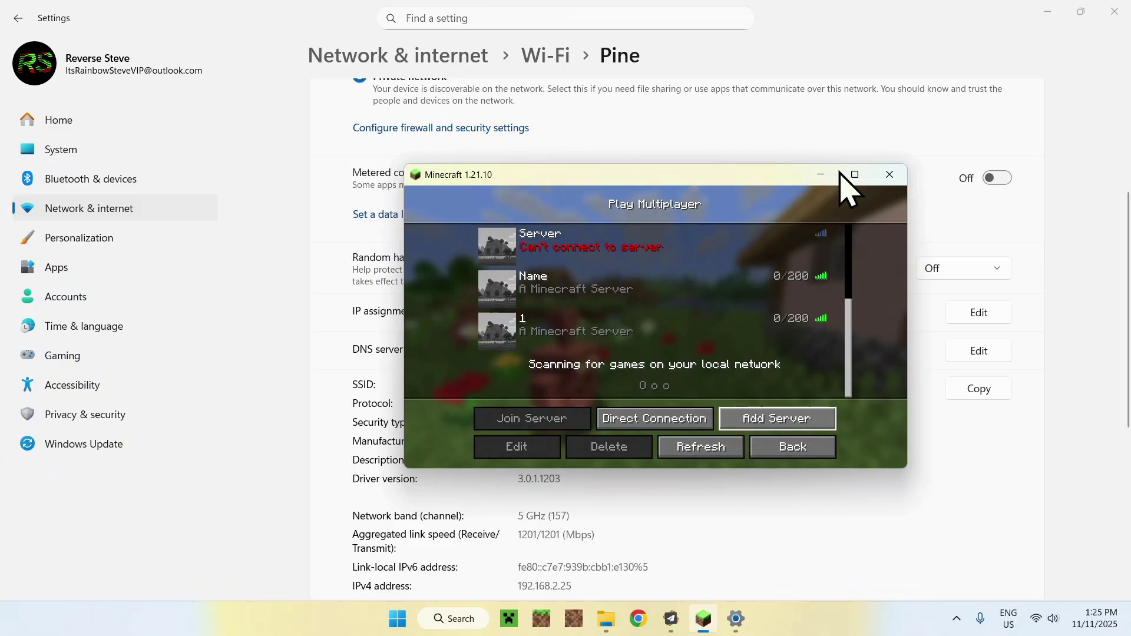
pyautogui.click(1114, 11)
pyautogui.moveTo(644, 178)
pyautogui.mouseDown()
pyautogui.moveTo(723, 178)
pyautogui.moveTo(730, 199)
pyautogui.moveTo(630, 188)
pyautogui.mouseUp()
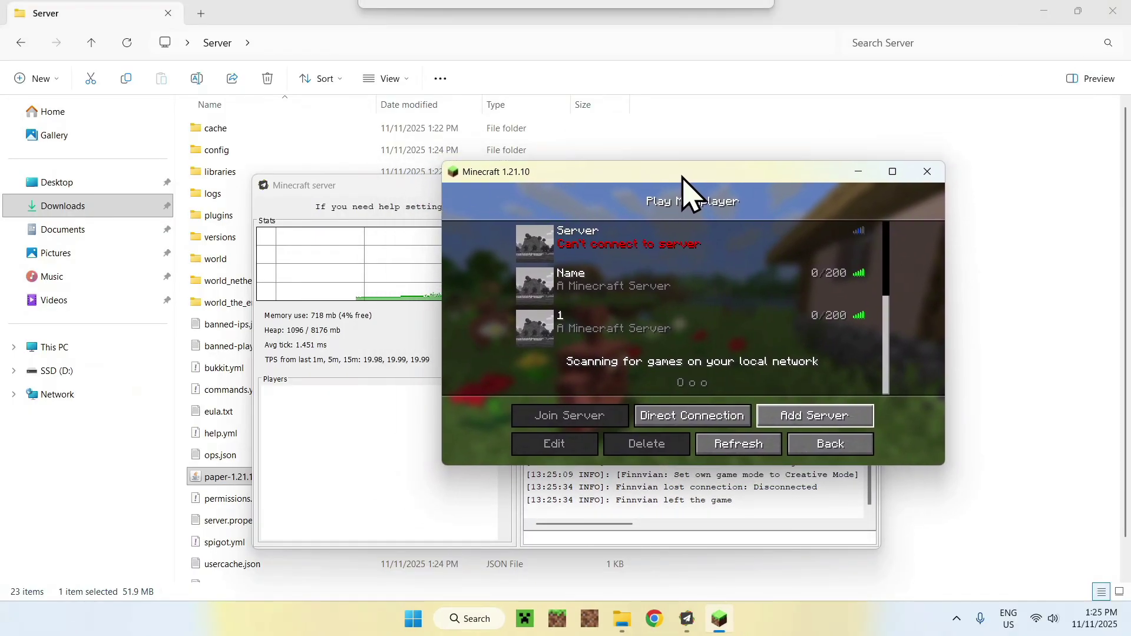
pyautogui.moveTo(683, 177); pyautogui.dragTo(613, 177)
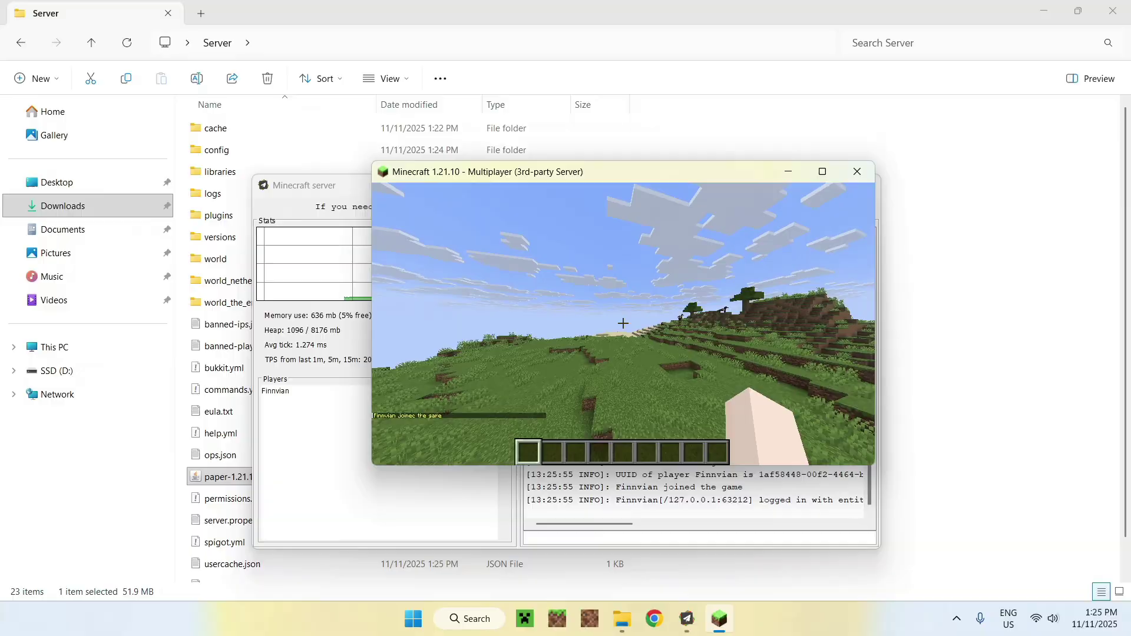
pyautogui.press('w')
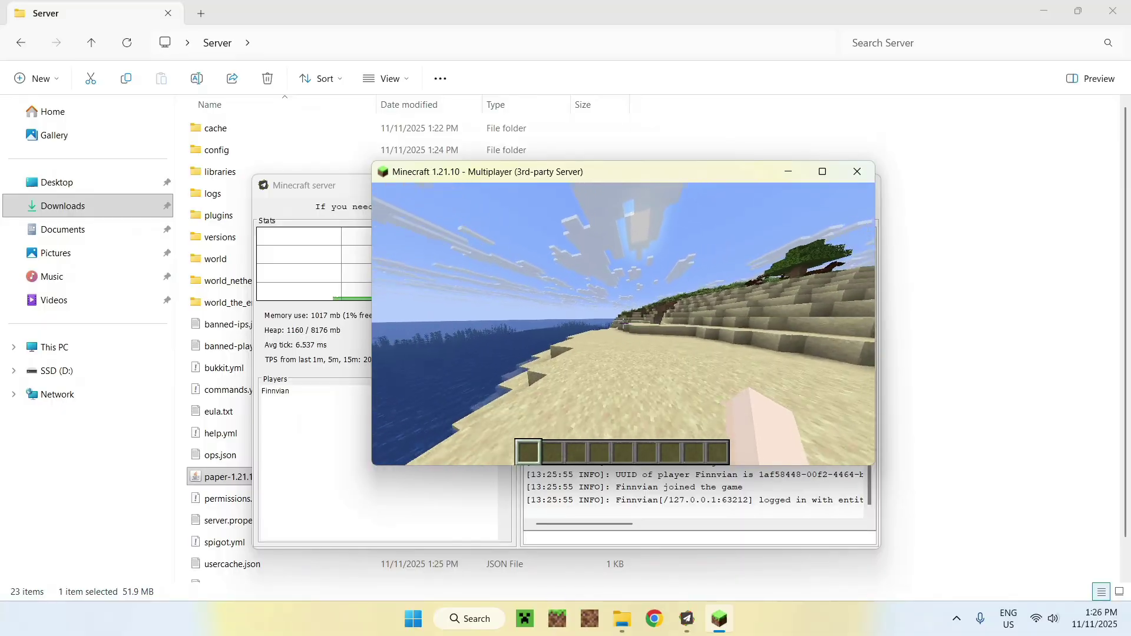
# Step: Pause the game and look through the server log for the port on which the Minecraft server started
pyautogui.press('Escape')
pyautogui.click(707, 501)
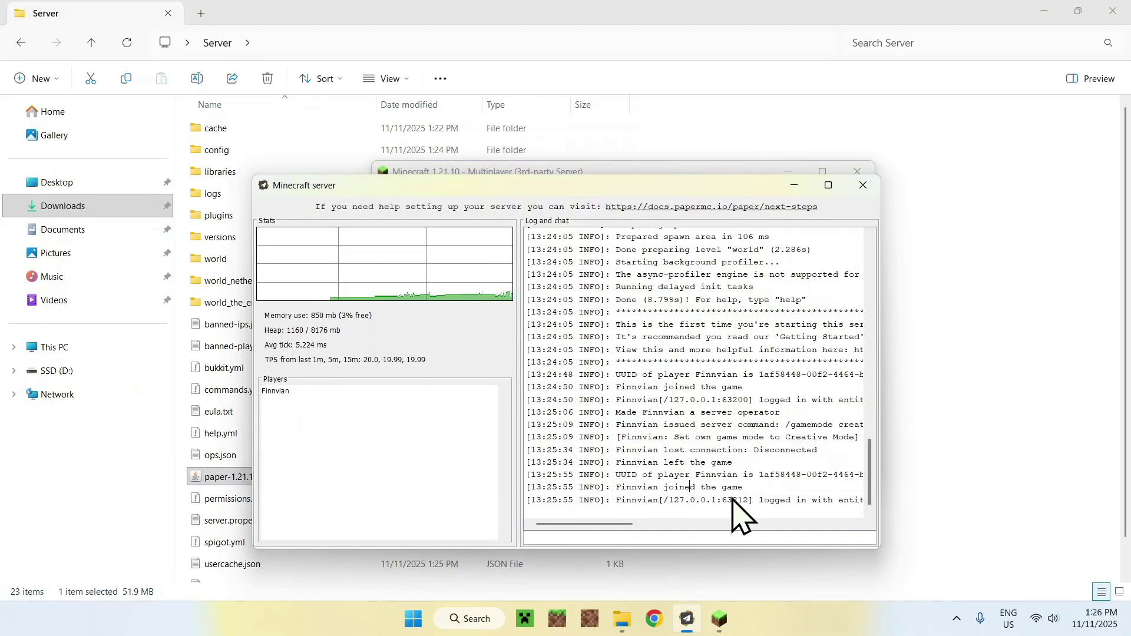
pyautogui.scroll(3, 740, 495)
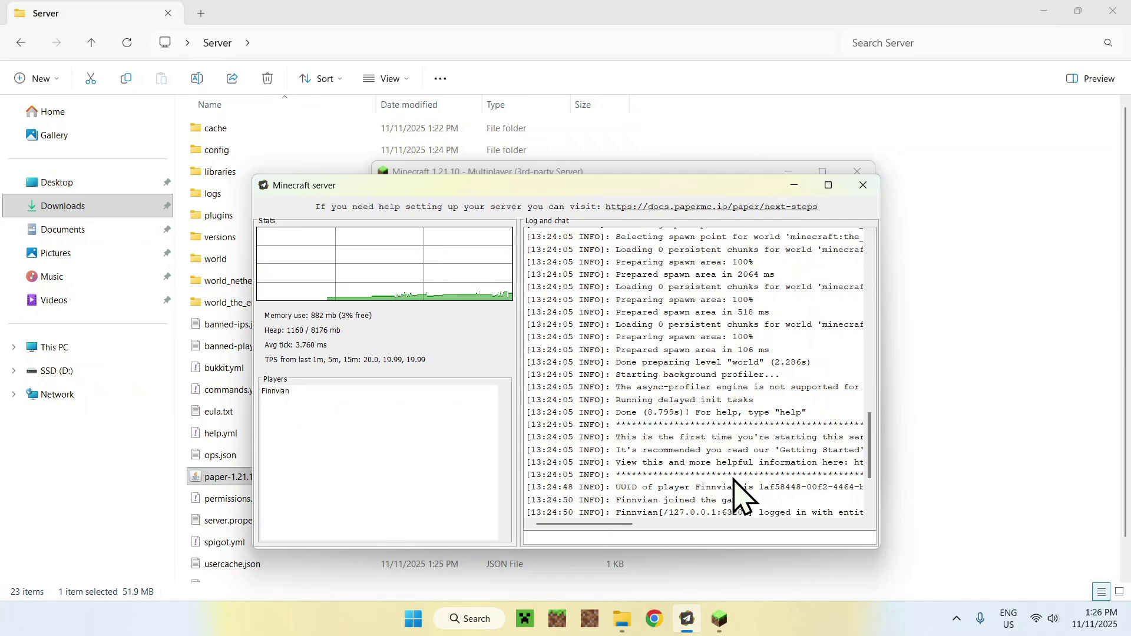
pyautogui.scroll(3, 736, 483)
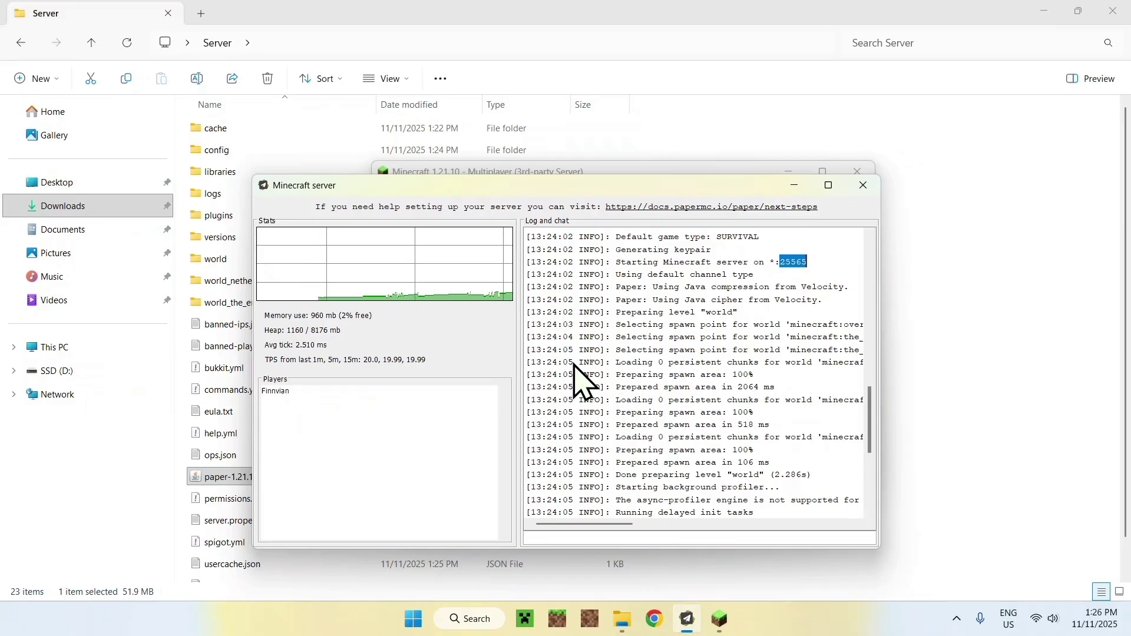
# Step: Disconnect from the server in Minecraft and review the saved address of the server called 1 without changing it
pyautogui.click(598, 171)
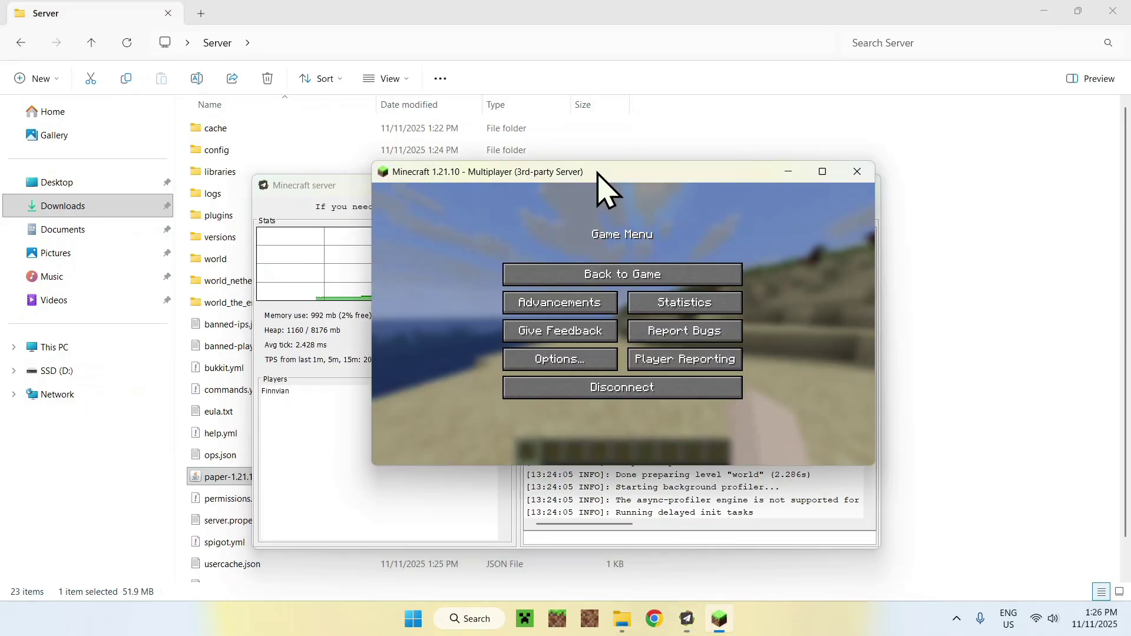
pyautogui.click(646, 389)
pyautogui.scroll(-5, 566, 330)
pyautogui.click(543, 351)
pyautogui.click(525, 451)
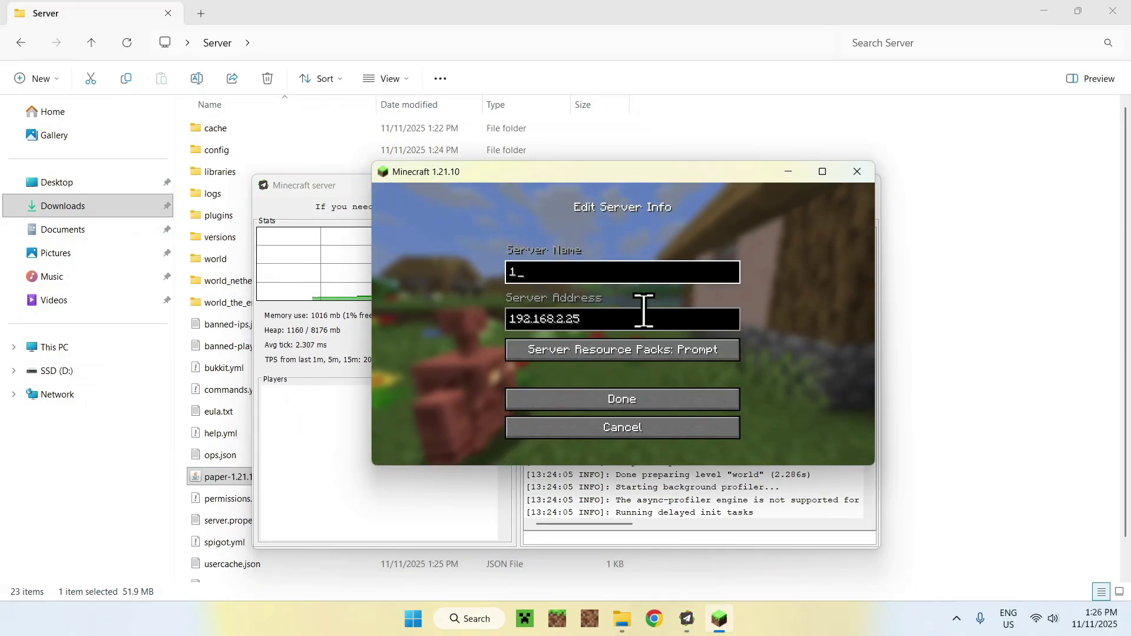
pyautogui.click(600, 427)
# Step: Rejoin the server, maximize the Minecraft window, and walk across the sand in its world
pyautogui.moveTo(579, 166); pyautogui.dragTo(524, 196)
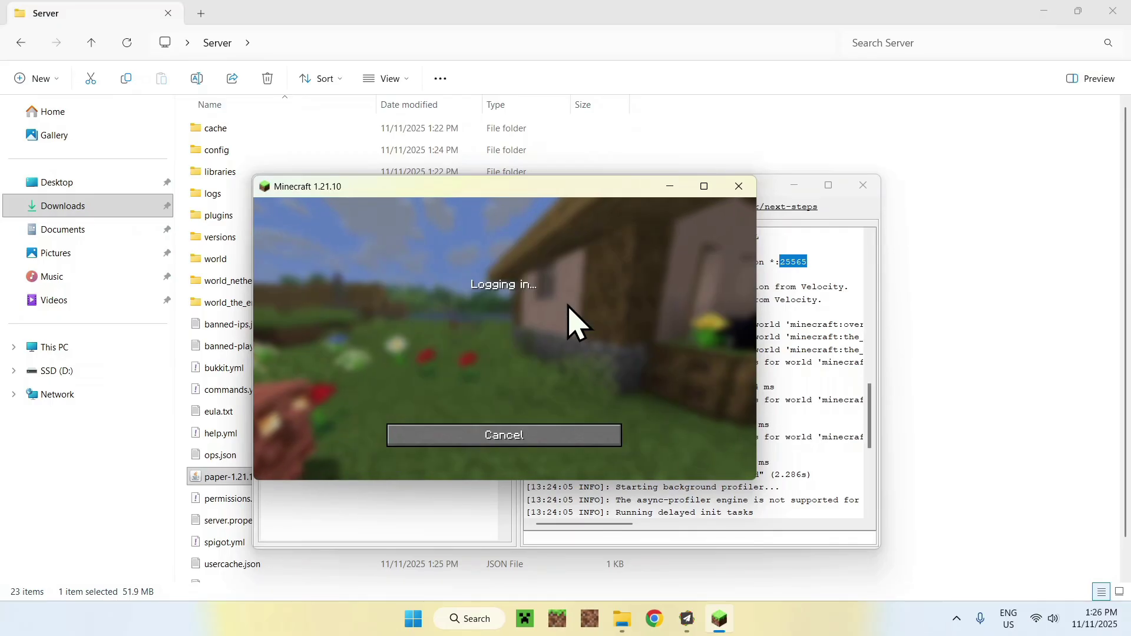
pyautogui.click(704, 187)
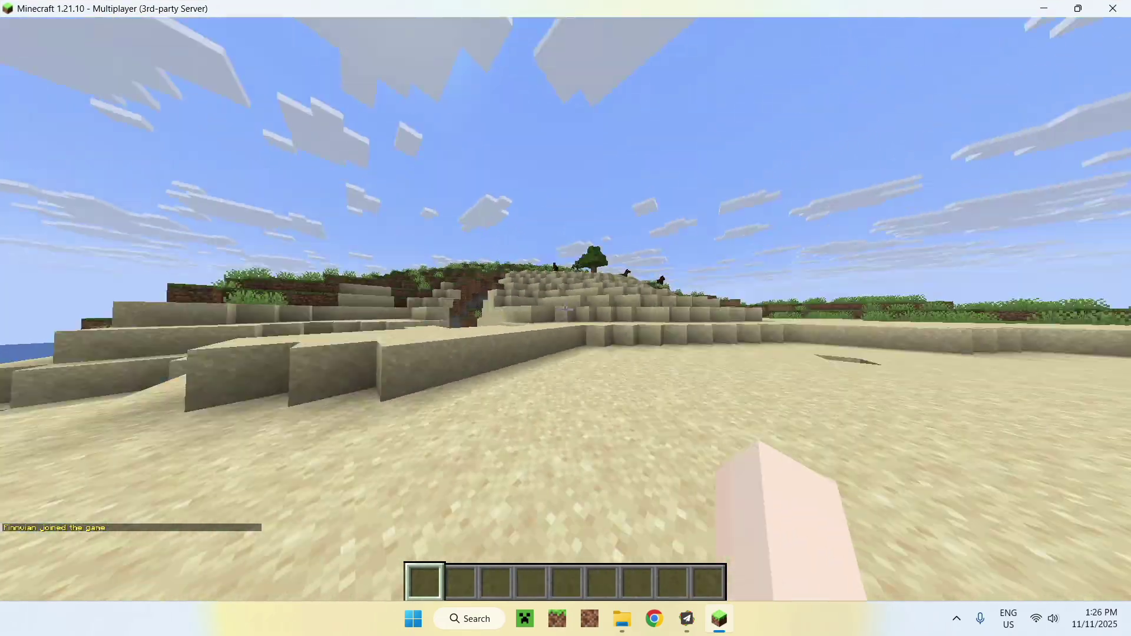
pyautogui.press('w')
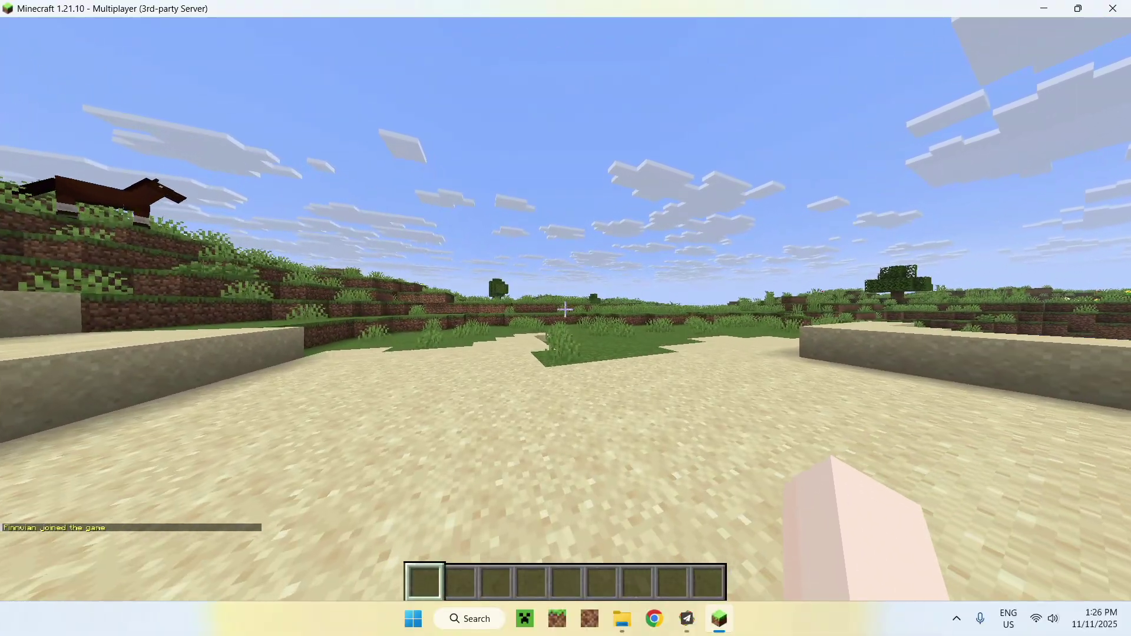
# Step: Check the server software in the debug overlay, hide the overlay, and walk along the beach in third-person view
pyautogui.press('F3')
pyautogui.press('t')
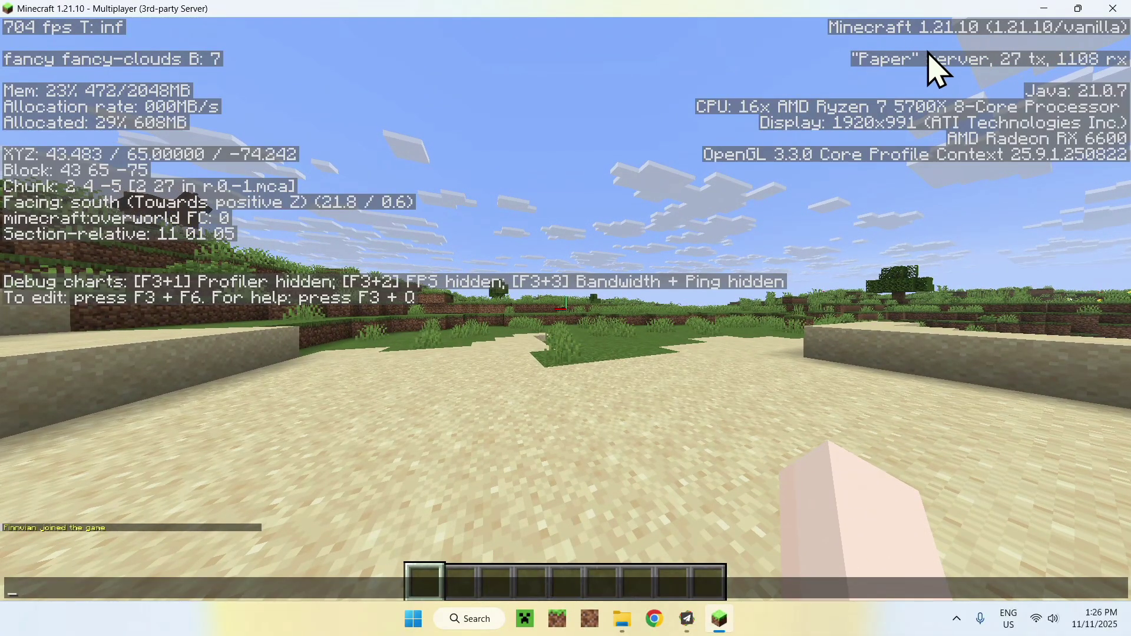
pyautogui.press('F3')
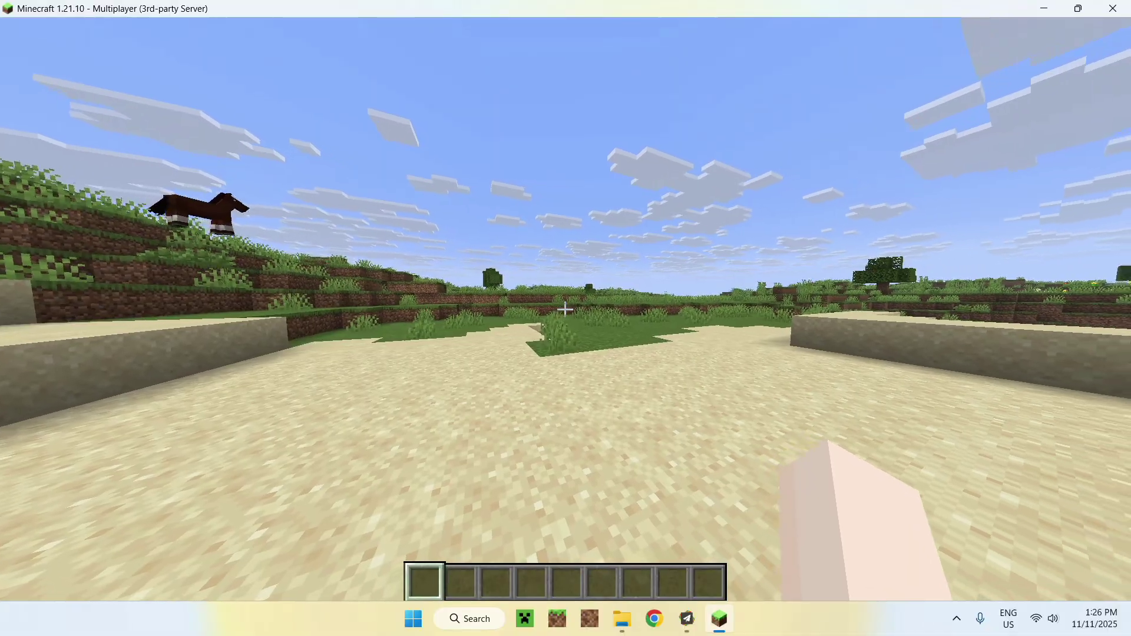
pyautogui.press('w')
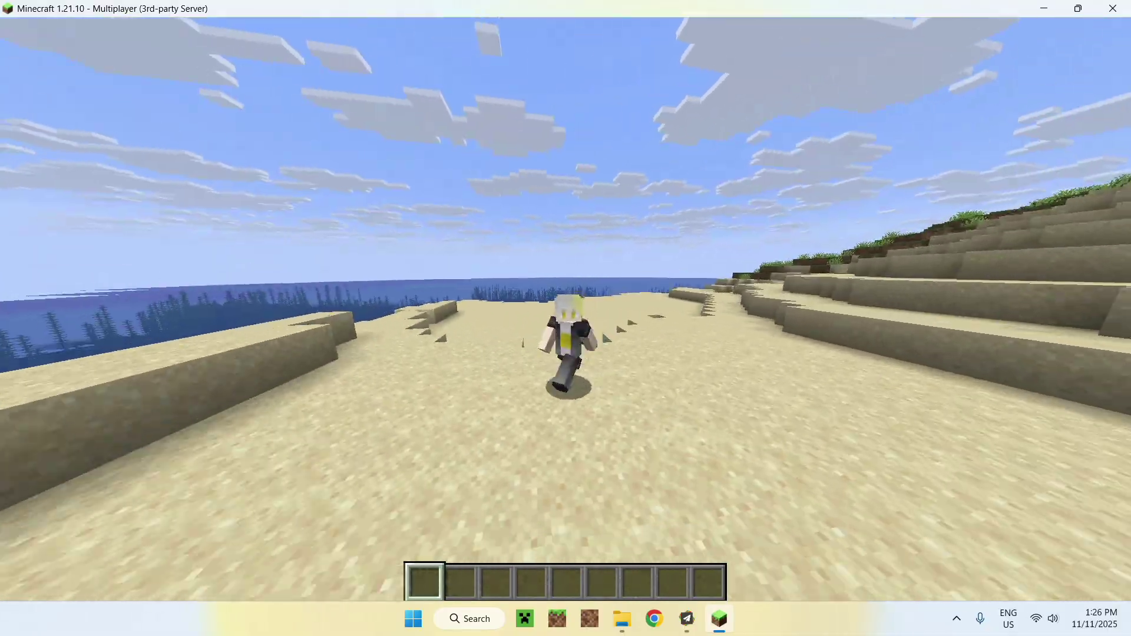